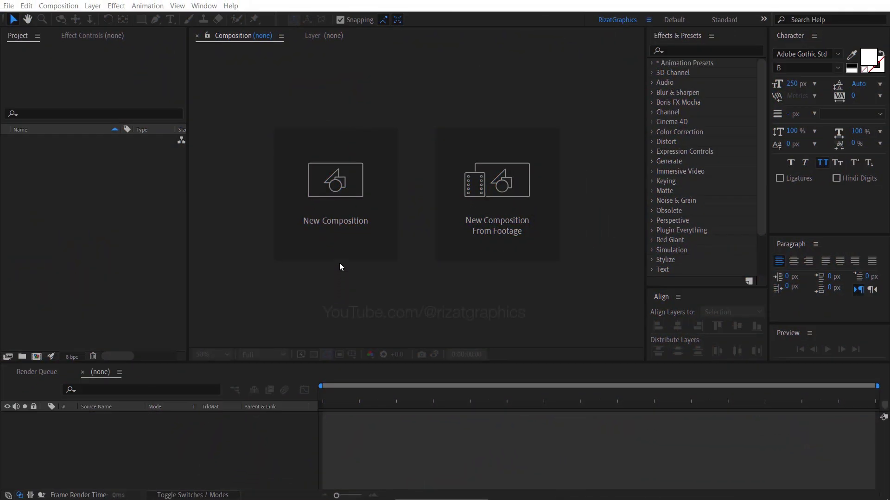
Create a 1920 x 1080 px composition named "Energy Glitch Text Animation" at 30 fps with a 10-second duration.
click(339, 251)
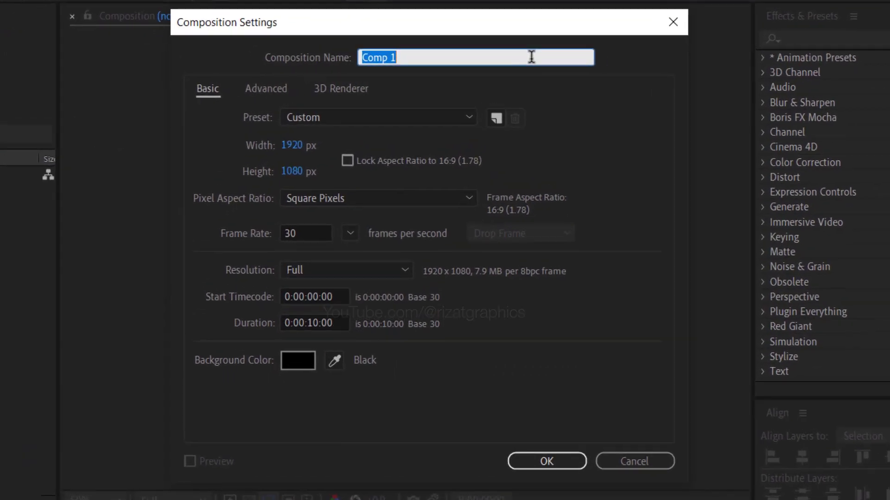
text(Energy Glitch Text Animation)
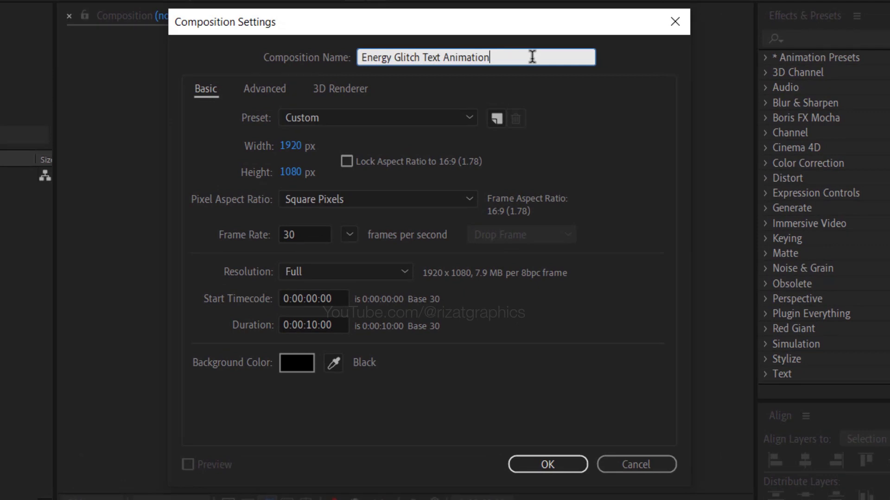
click(311, 152)
click(313, 173)
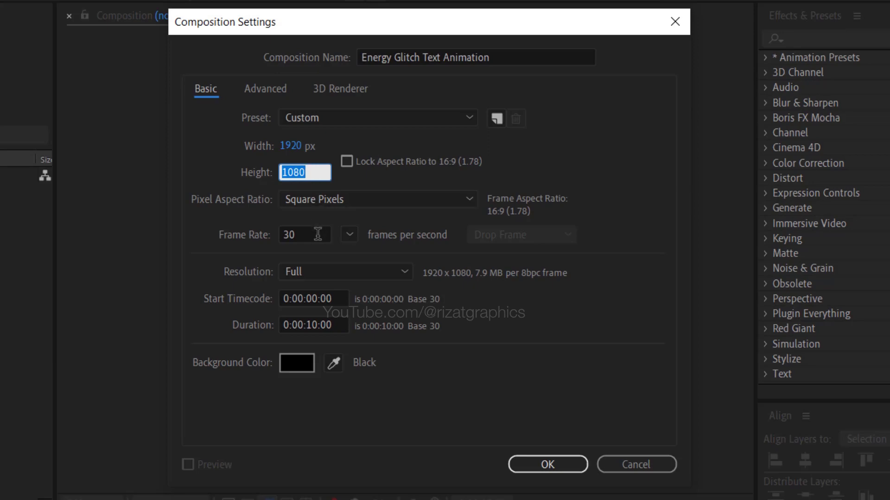
click(318, 234)
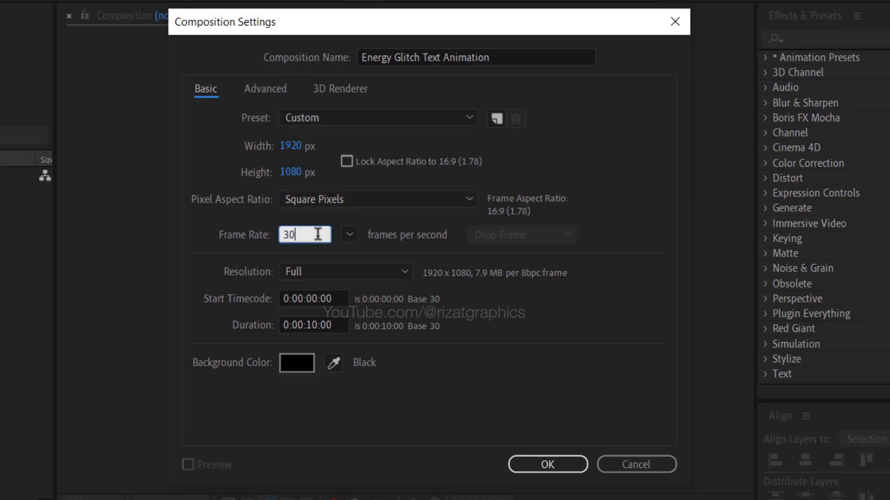
click(341, 325)
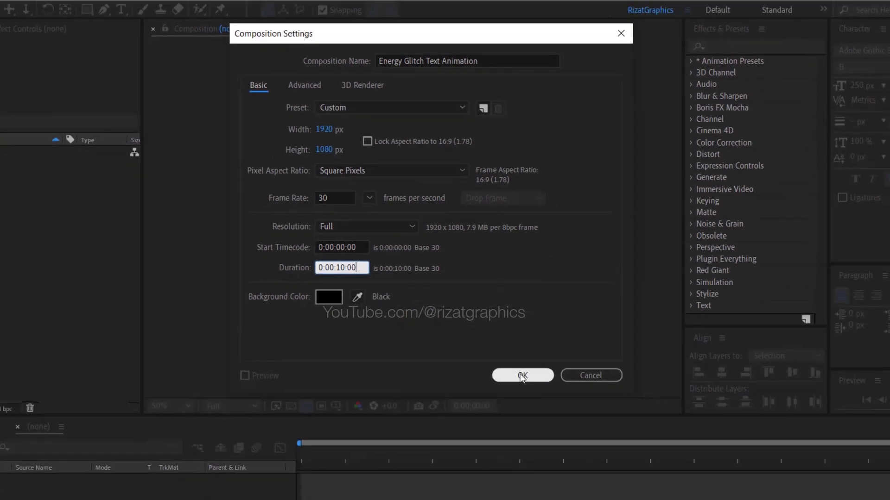
click(522, 375)
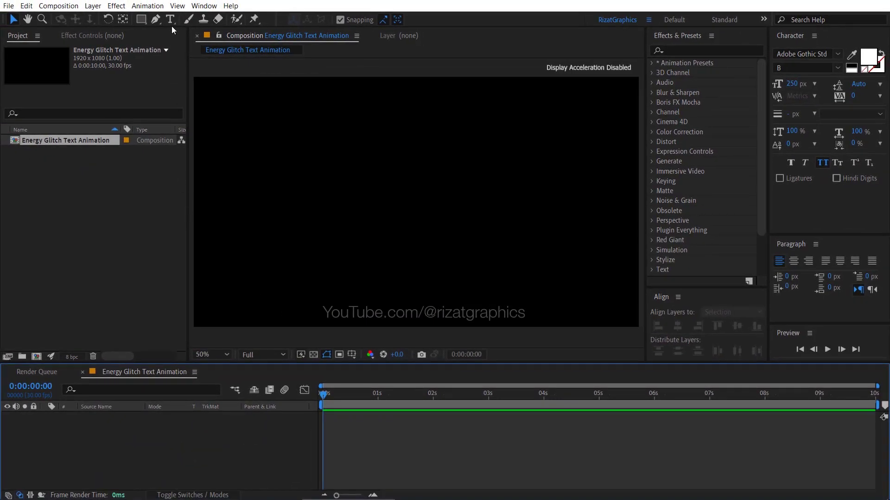
Add a text layer reading "Energy" and centre it horizontally and vertically in the composition.
click(172, 24)
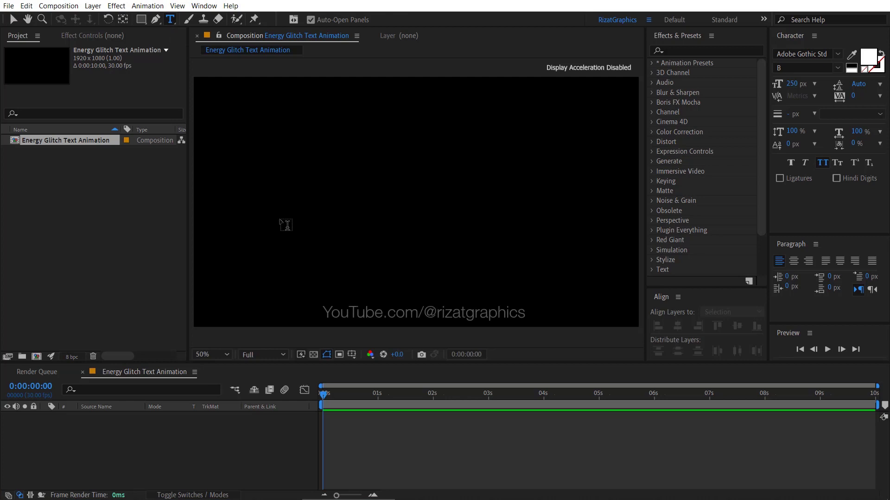
click(285, 224)
text(Ener)
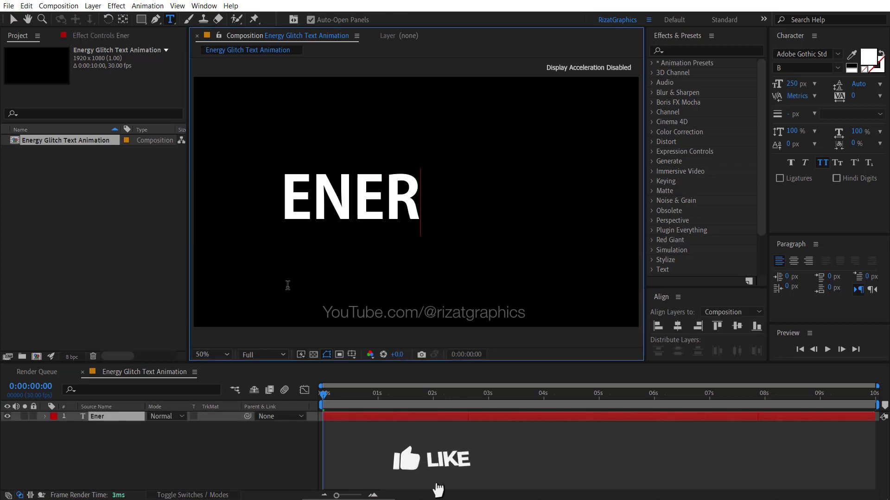
text(gy)
key(ctrl+a)
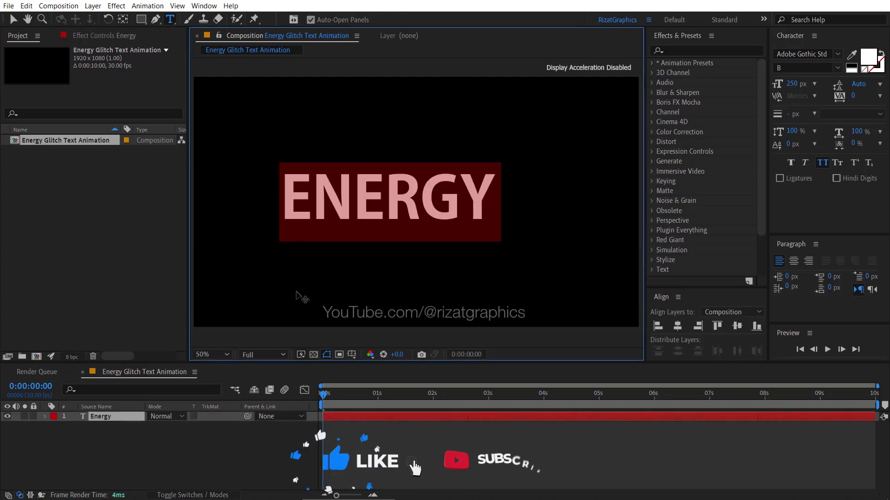
click(677, 327)
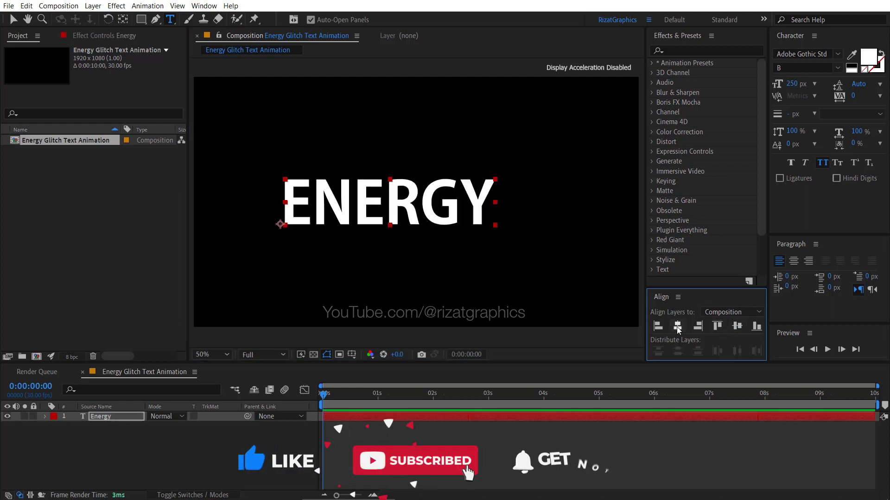
click(677, 327)
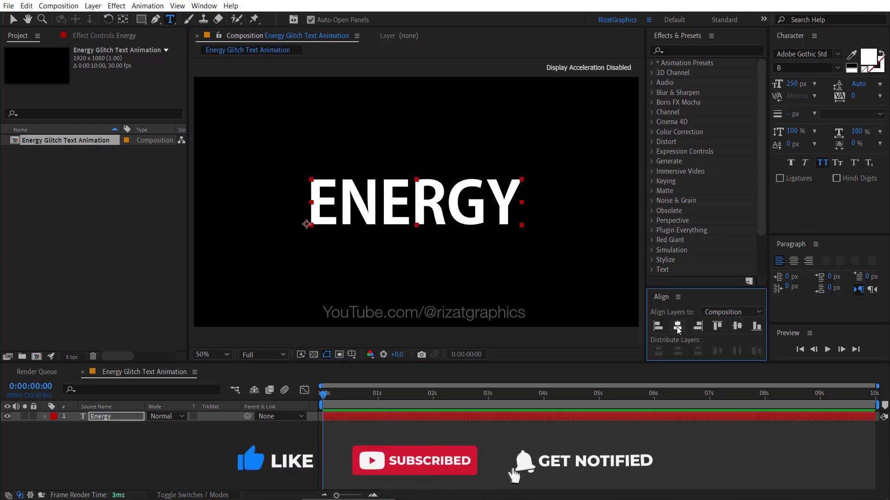
Pre-compose the Energy text layer as "Text Comp", moving all attributes into the new composition.
right_click(130, 418)
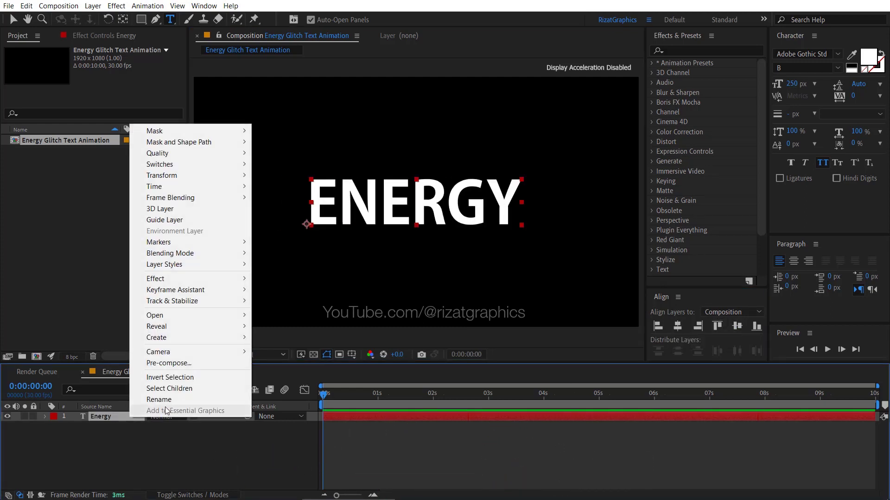
click(210, 364)
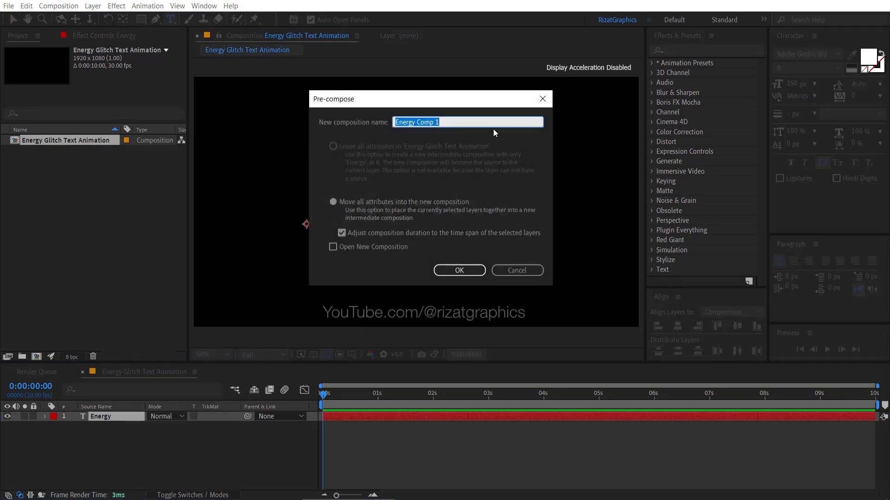
text(Text Comp)
click(421, 204)
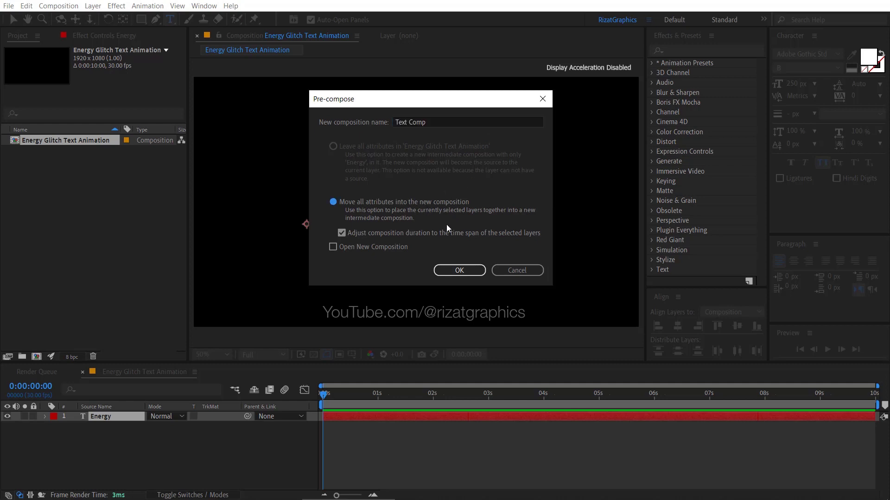
click(458, 270)
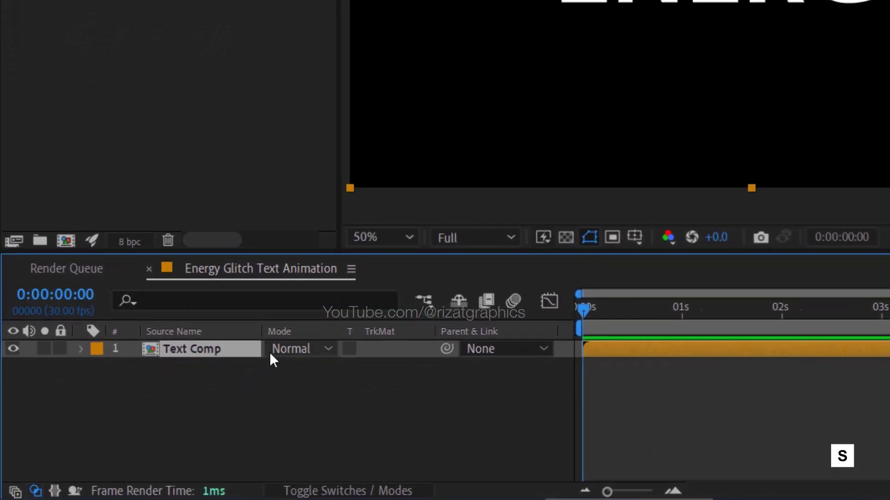
Set Text Comp's horizontal scale to 0% with proportions unlinked and start Scale keyframing at 0:00:00:00.
key(s)
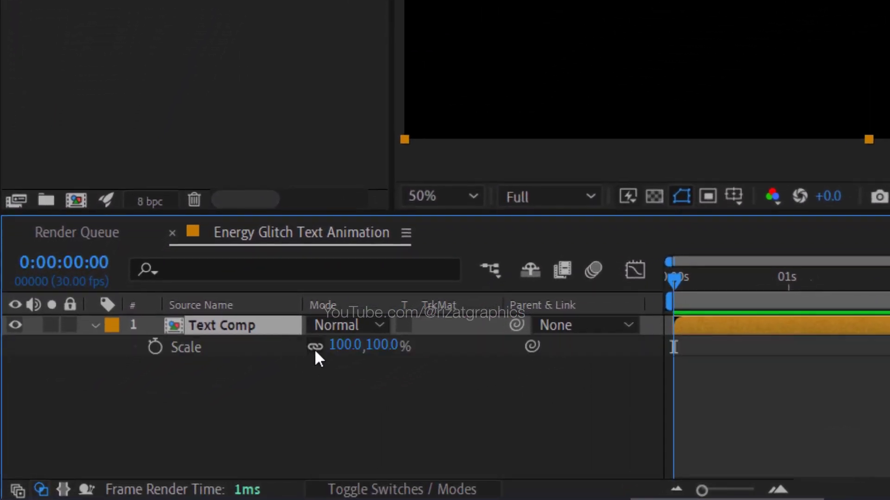
click(345, 345)
text(0)
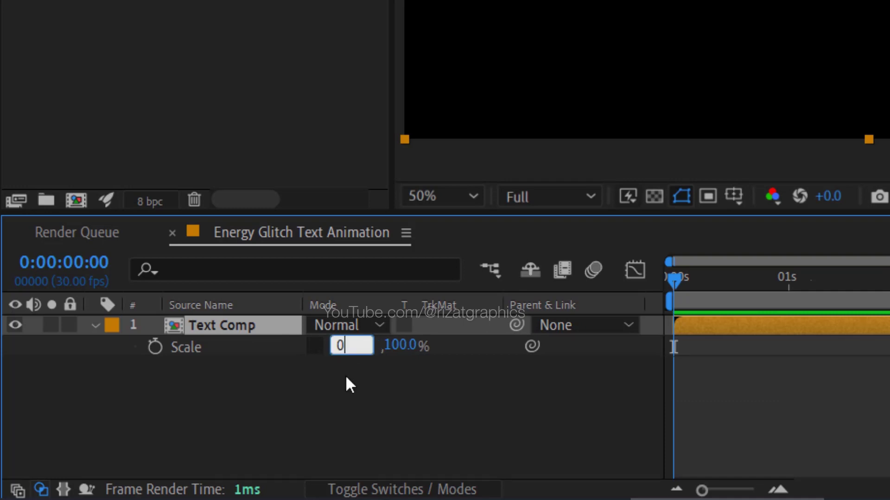
key(Return)
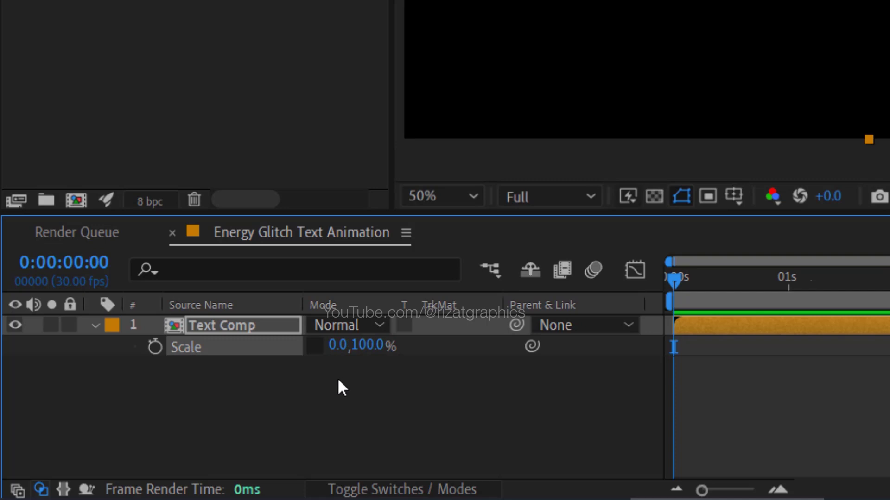
click(154, 348)
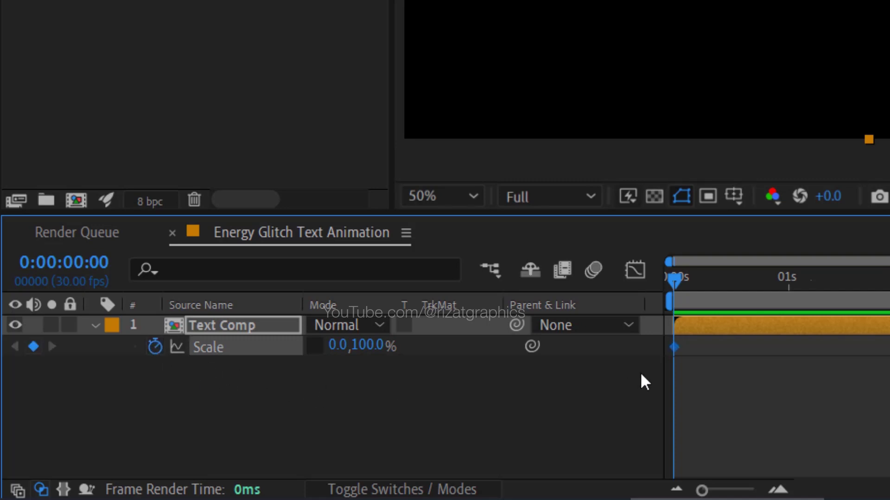
Keyframe Text Comp's horizontal scale at 100% at 0:00:00:15 and scrub through the scaling animation.
drag(735, 285, 732, 285)
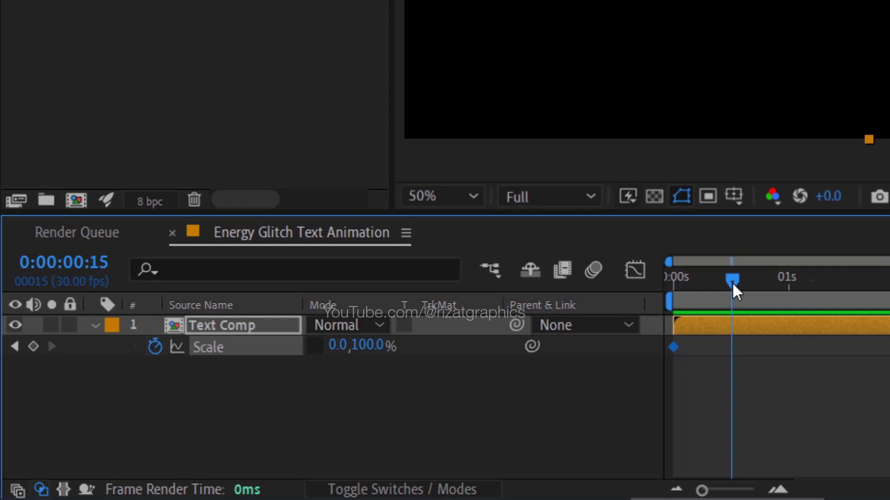
click(336, 359)
text(10)
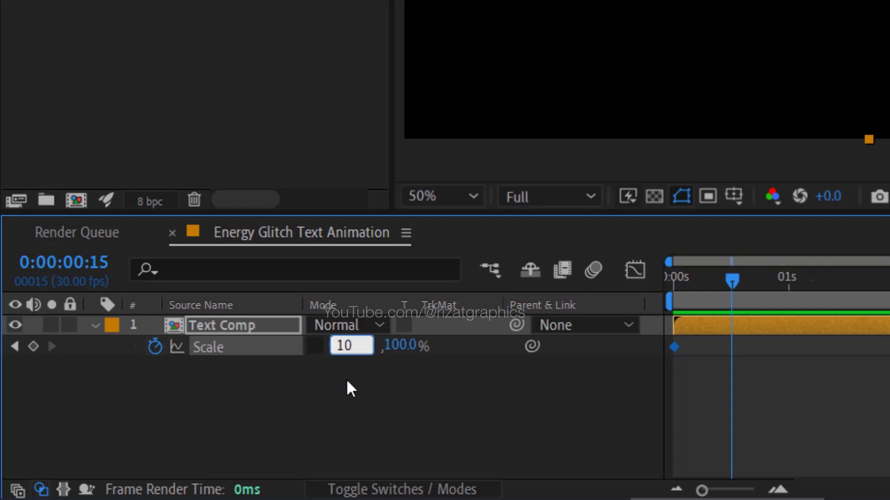
text(0)
key(Return)
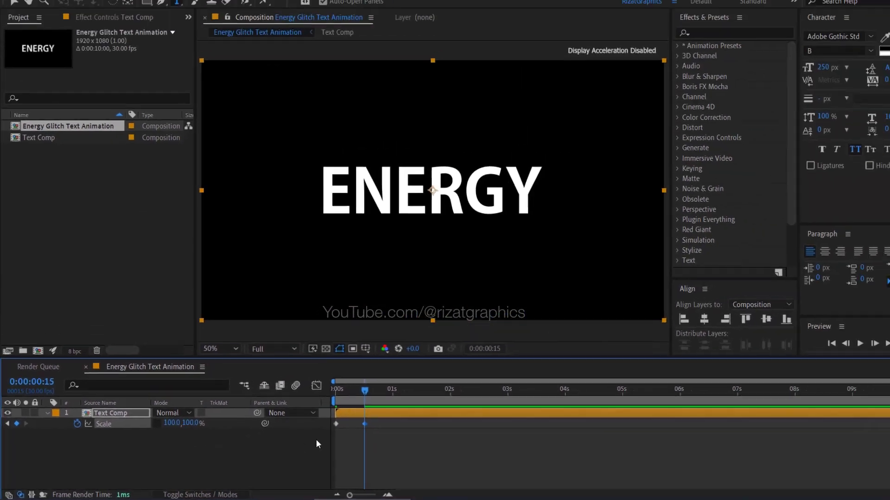
drag(372, 394, 351, 397)
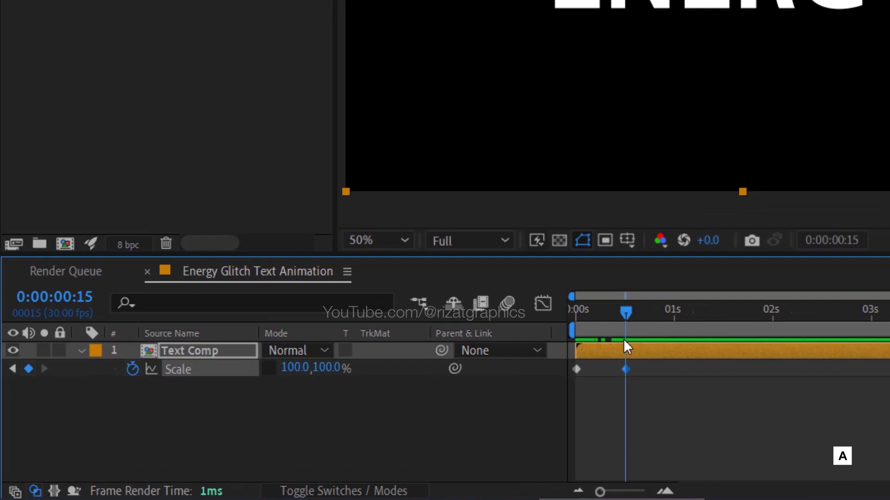
Add Anchor Point and Position keyframes to Text Comp at 0:00:00:15 and show all its keyframed properties.
click(352, 418)
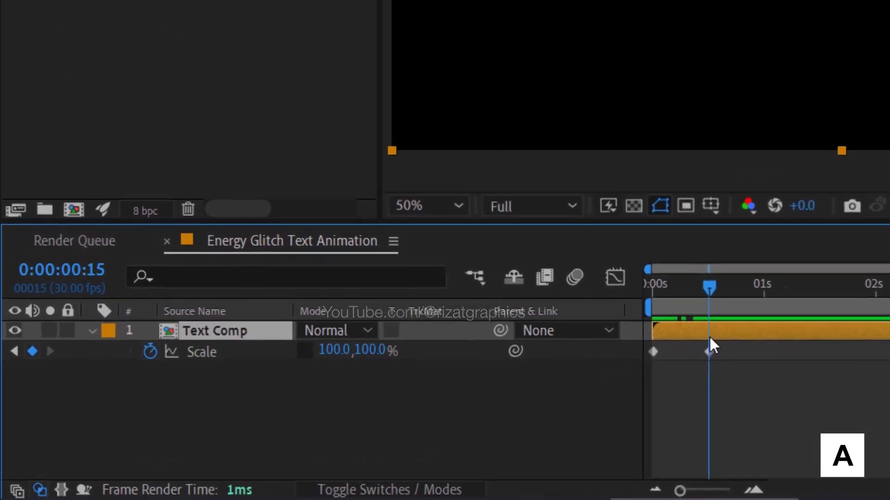
key(a)
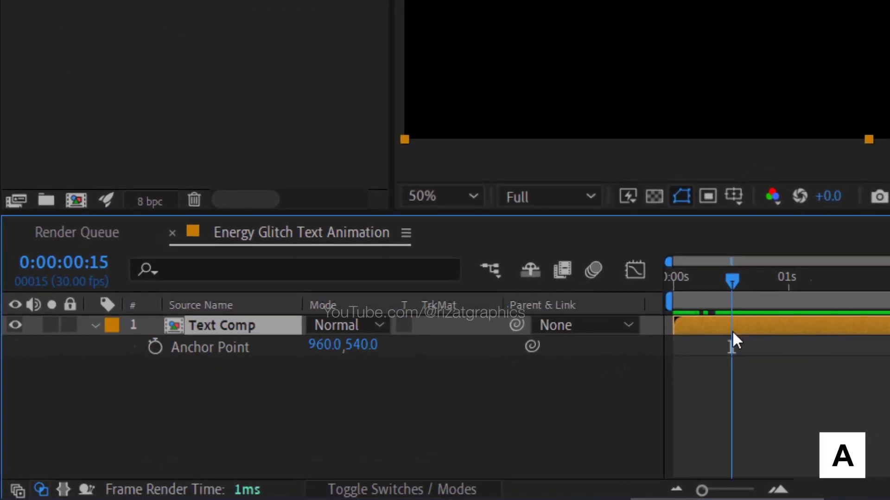
click(156, 345)
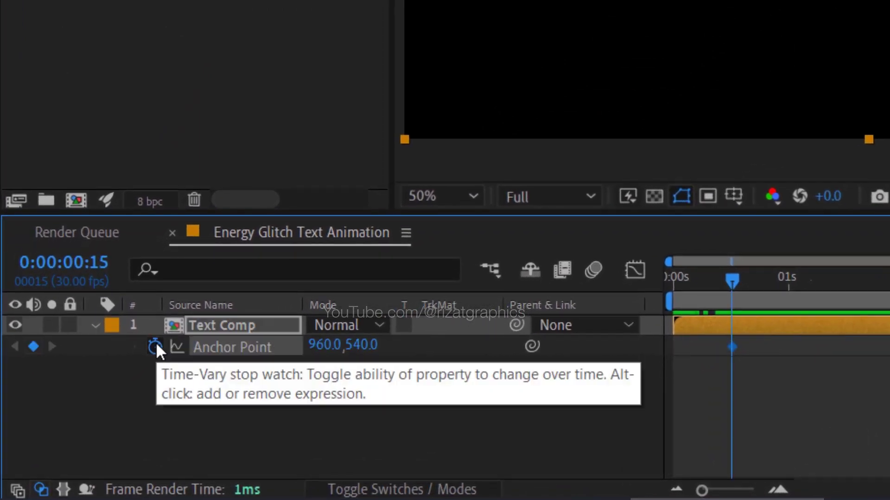
key(p)
click(188, 327)
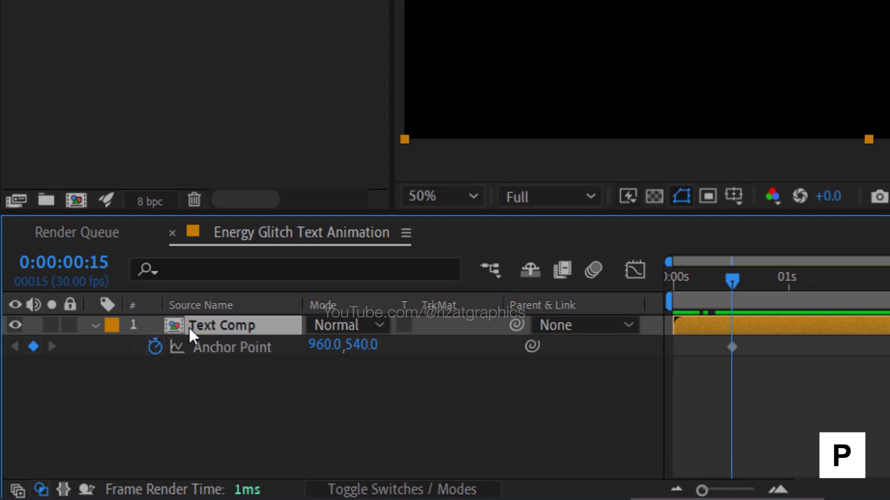
key(p)
click(156, 346)
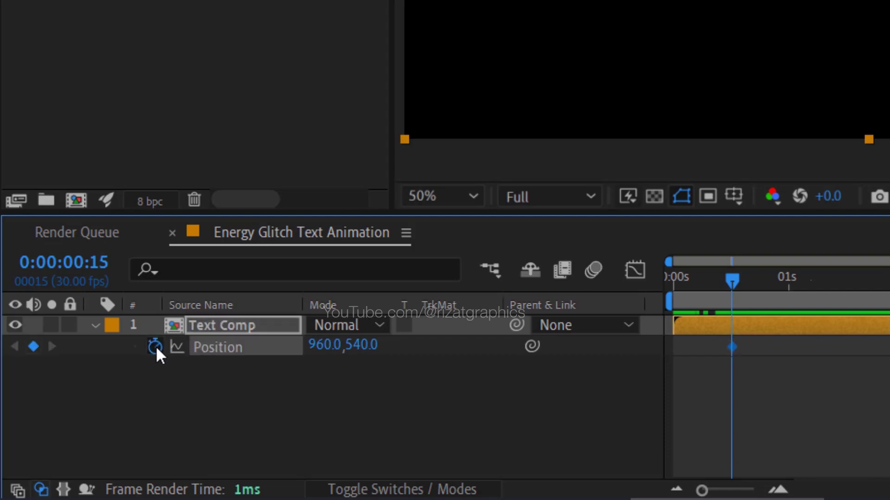
key(u)
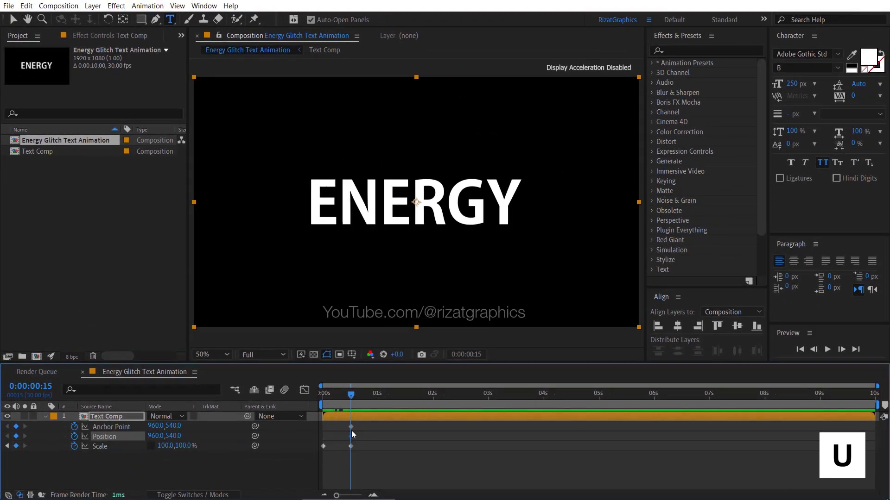
Move Text Comp's anchor point at 0:00:00:15 from the centre to the left edge of the letter E, at 506, 540.
click(351, 427)
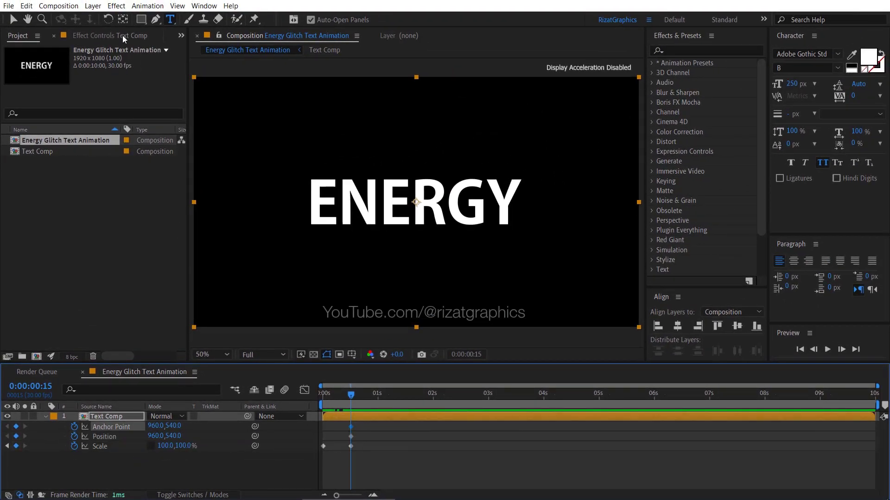
click(122, 21)
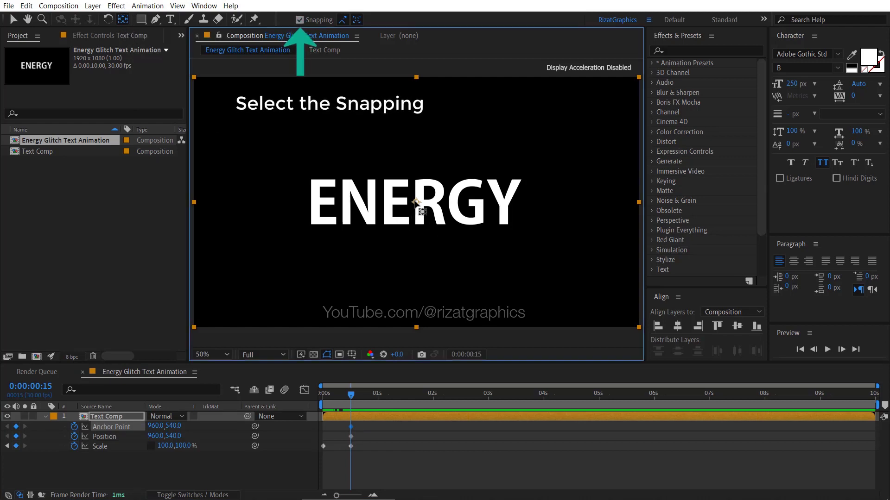
drag(415, 202, 310, 203)
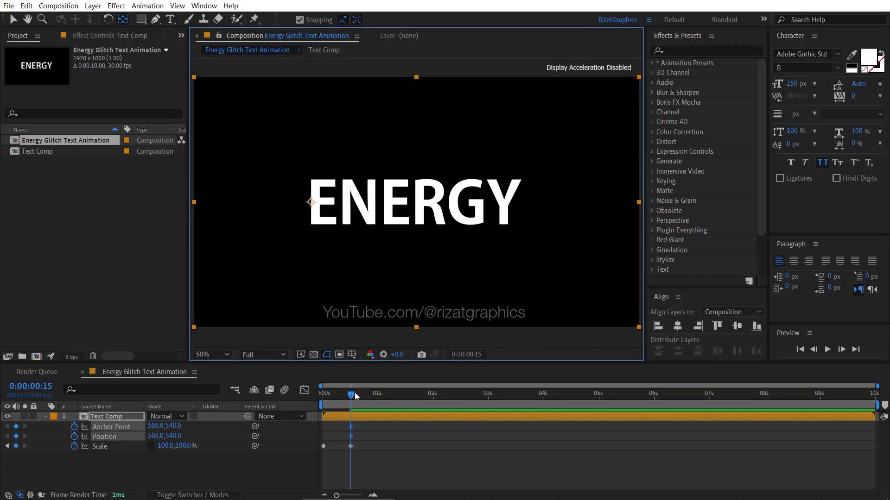
Add Anchor Point, Position and Scale keyframes holding the current values on Text Comp at 0:00:01:15.
drag(355, 396, 408, 396)
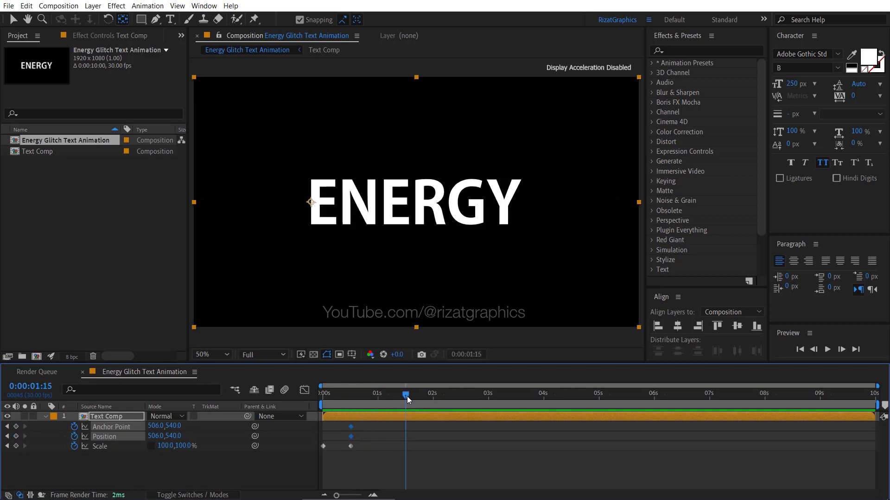
click(16, 427)
click(16, 436)
click(15, 446)
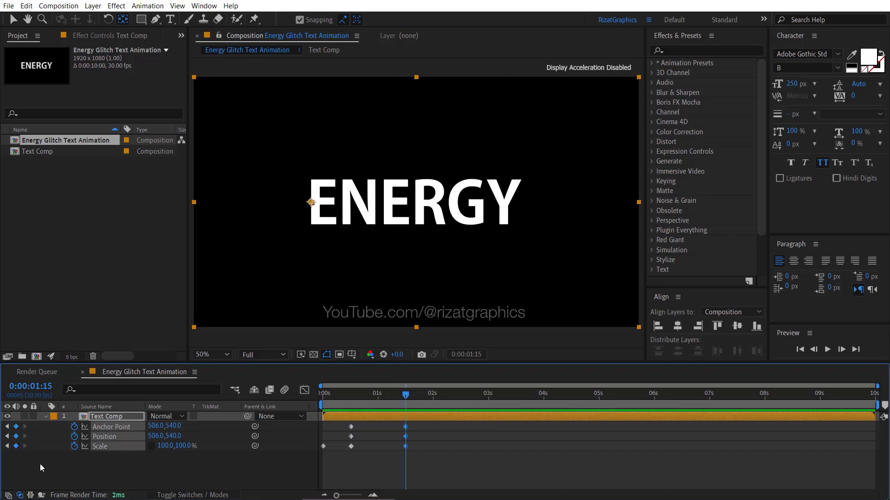
Move Text Comp's anchor point at 0:00:01:15 from the letter E to the letter Y, at 1382, 540.
click(412, 435)
click(405, 425)
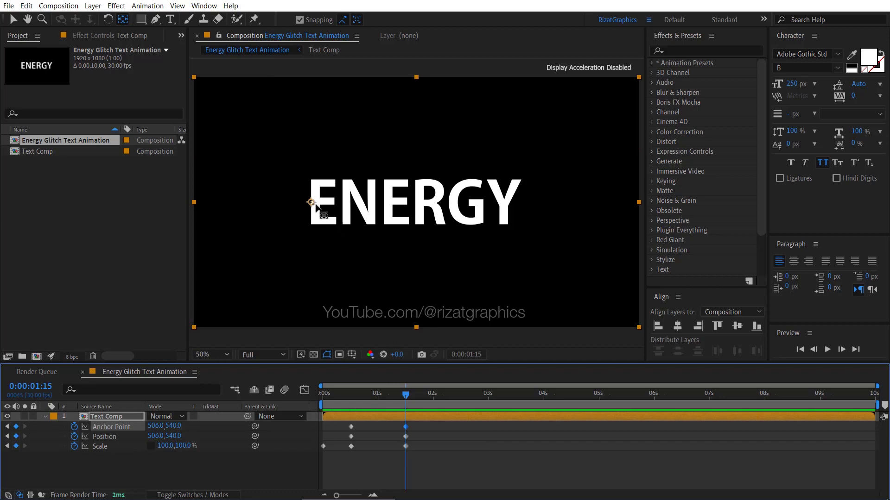
drag(311, 203, 515, 203)
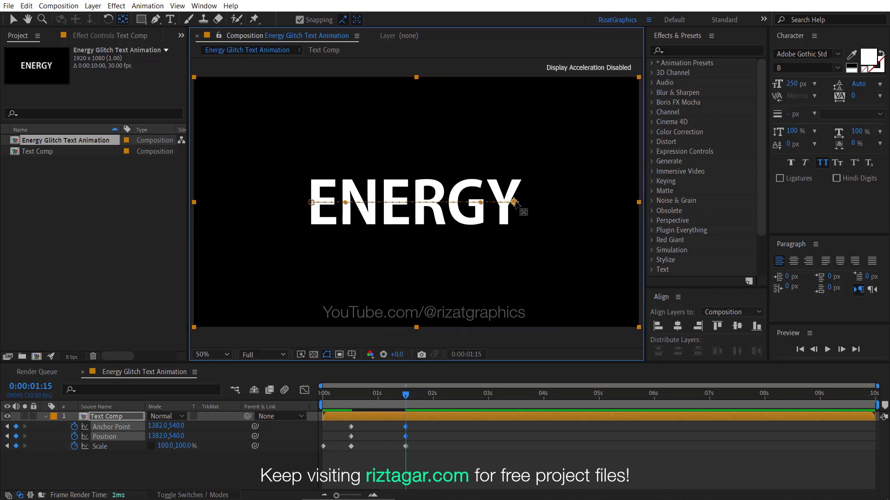
Add Anchor Point, Position and Scale keyframes holding the current values on Text Comp at 0:00:02:00.
drag(404, 396, 433, 399)
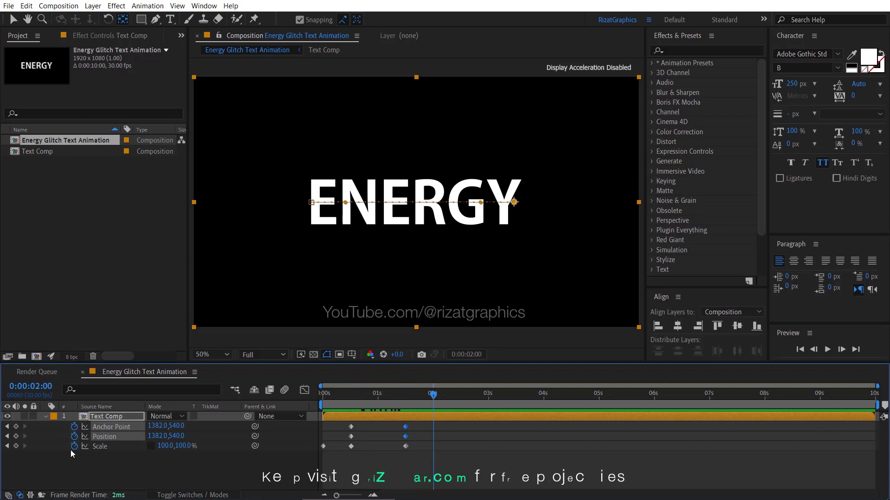
click(16, 427)
click(17, 436)
click(16, 446)
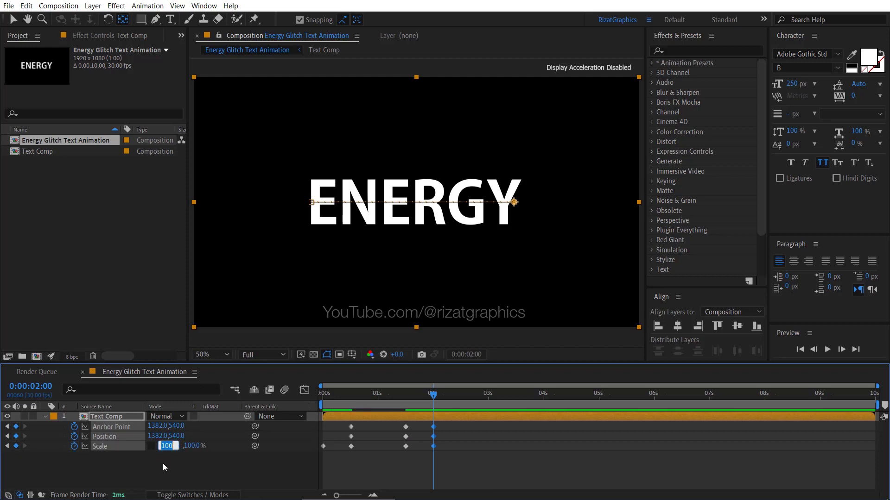
Set Text Comp's horizontal scale to 0% at 0:00:02:00 and scrub through the closing animation.
text(0)
key(Return)
mouse_move(431, 395)
mouse_down()
mouse_move(308, 395)
mouse_move(436, 406)
mouse_up()
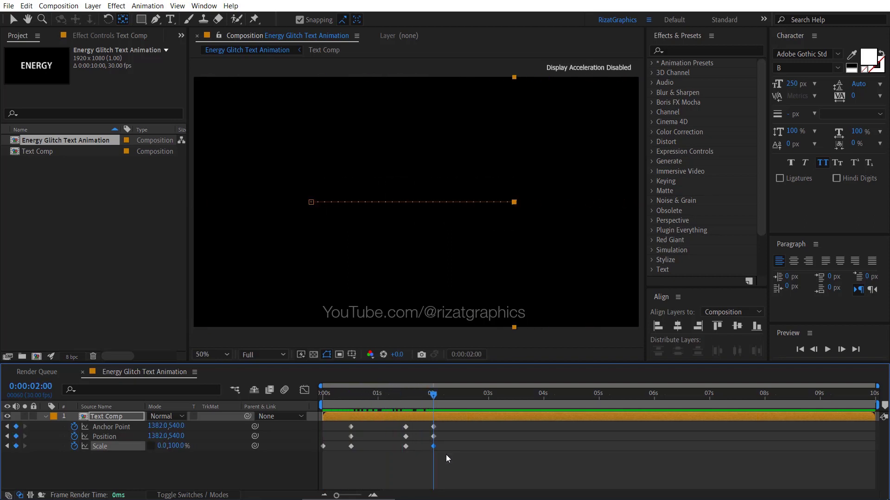
Apply Easy Ease to all four Scale keyframes of Text Comp.
drag(445, 454, 318, 442)
right_click(323, 446)
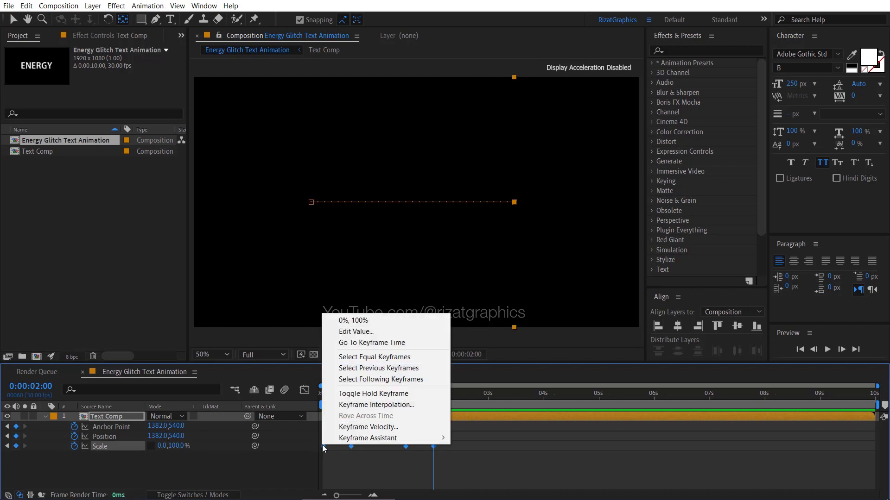
mouse_move(370, 438)
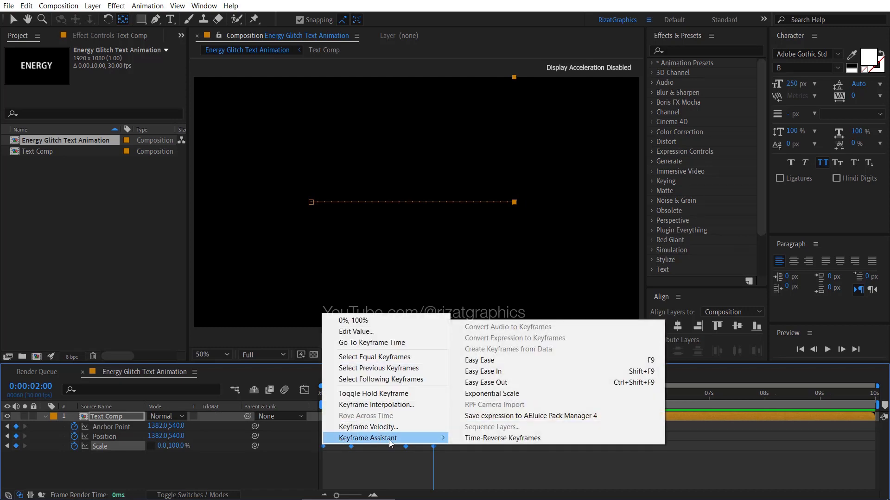
click(489, 367)
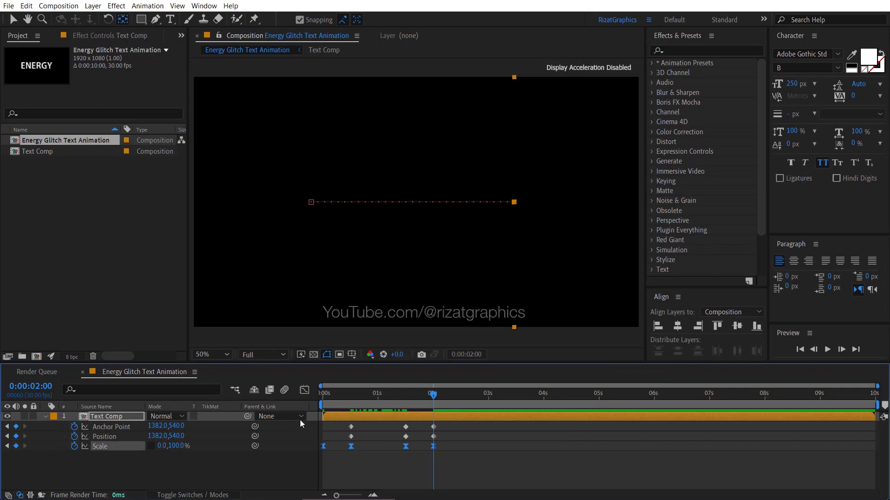
Steepen the middle of the Scale speed curve between 0:00:00:00 and 0:00:00:15 by lengthening the easing influence of both keyframes.
click(304, 390)
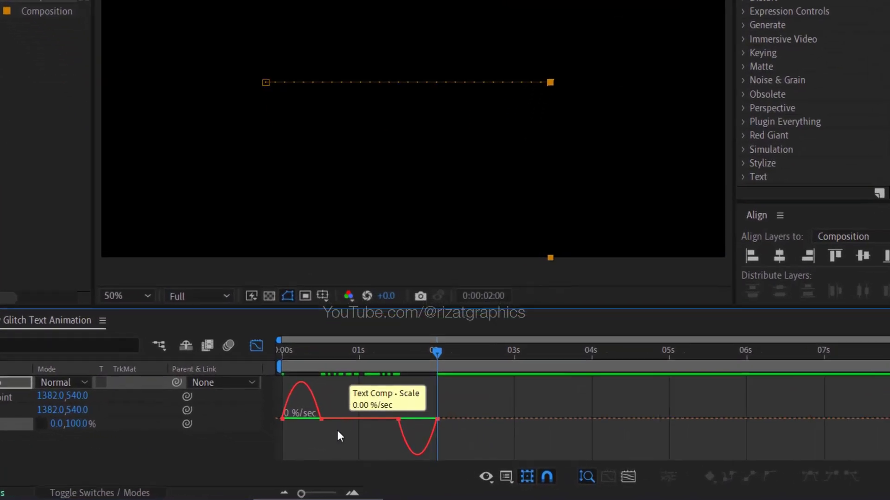
drag(337, 433, 273, 415)
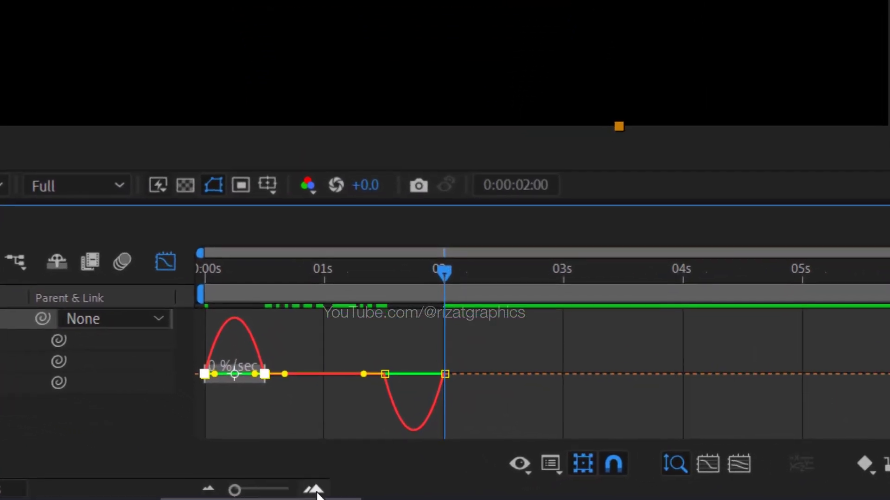
click(315, 490)
click(315, 490)
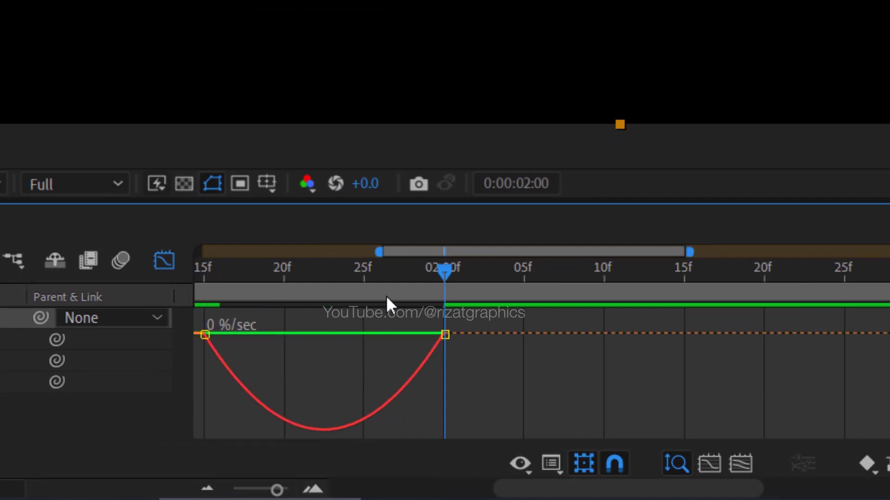
drag(408, 257, 210, 250)
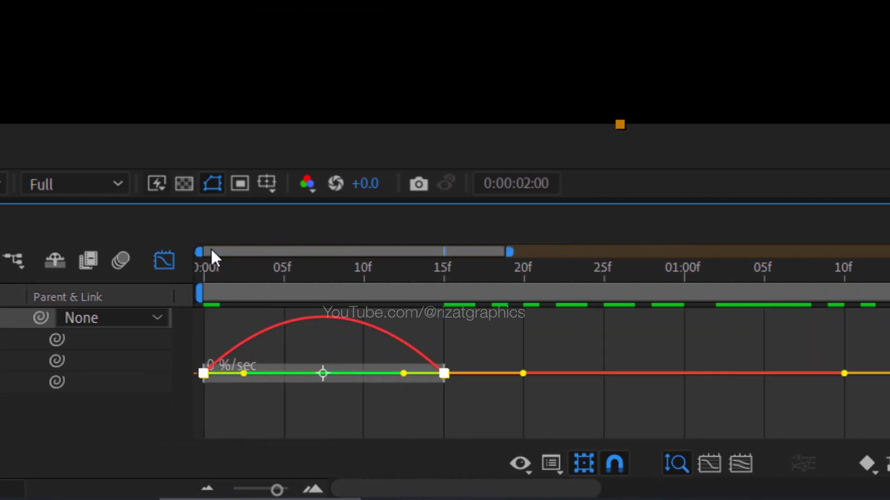
drag(244, 374, 281, 373)
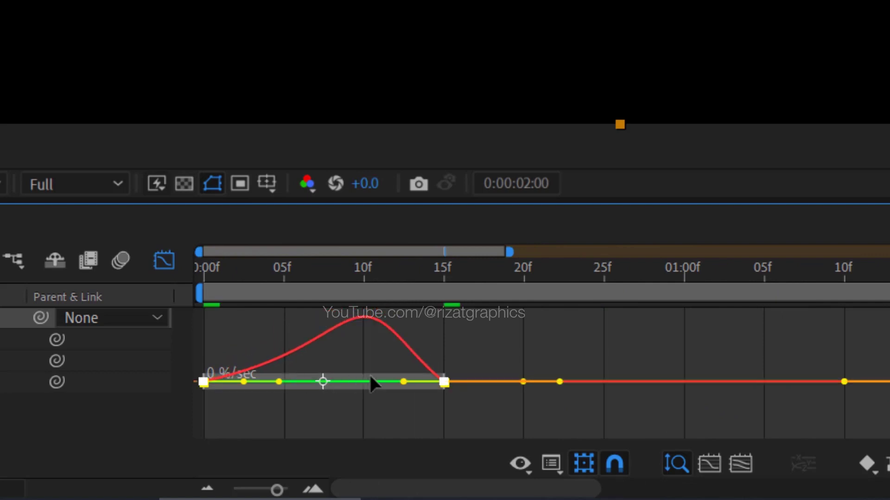
drag(402, 384, 374, 383)
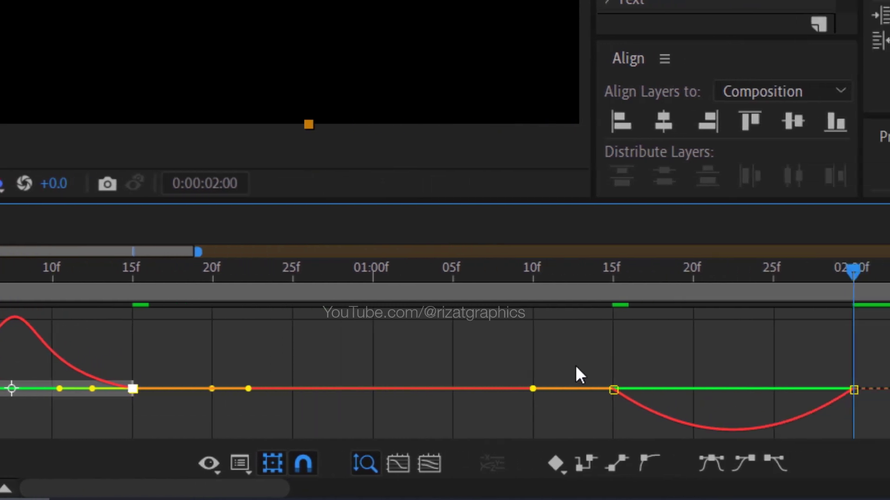
Lengthen the easing influence of the Scale keyframes at 0:00:01:15 and 0:00:02:00 for a steep mid-curve, and return to the layer bars.
drag(737, 357, 680, 393)
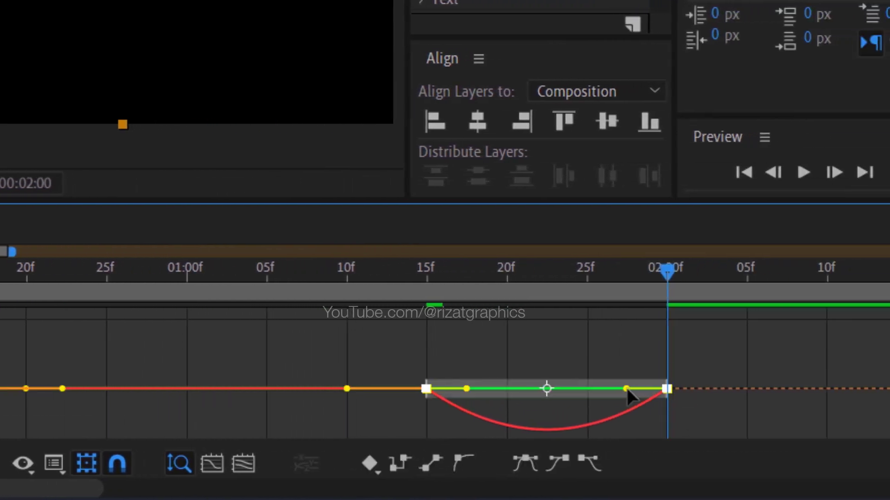
drag(626, 389, 573, 389)
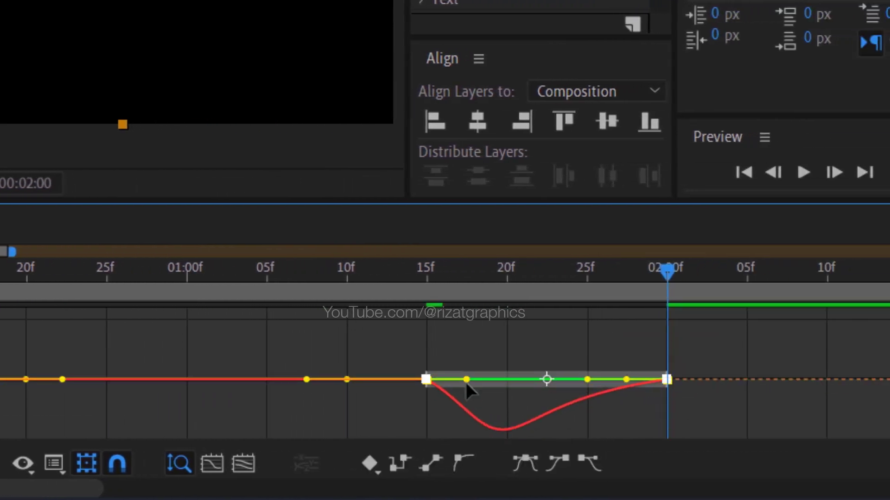
drag(467, 380, 505, 381)
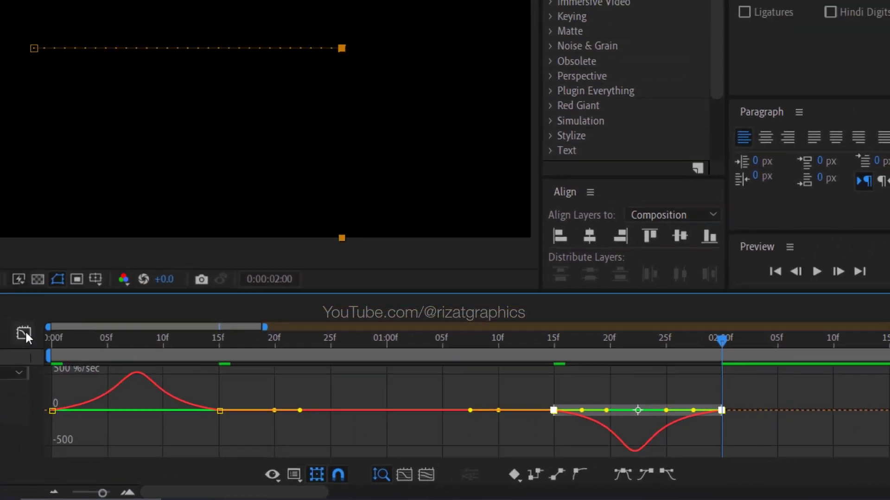
click(23, 333)
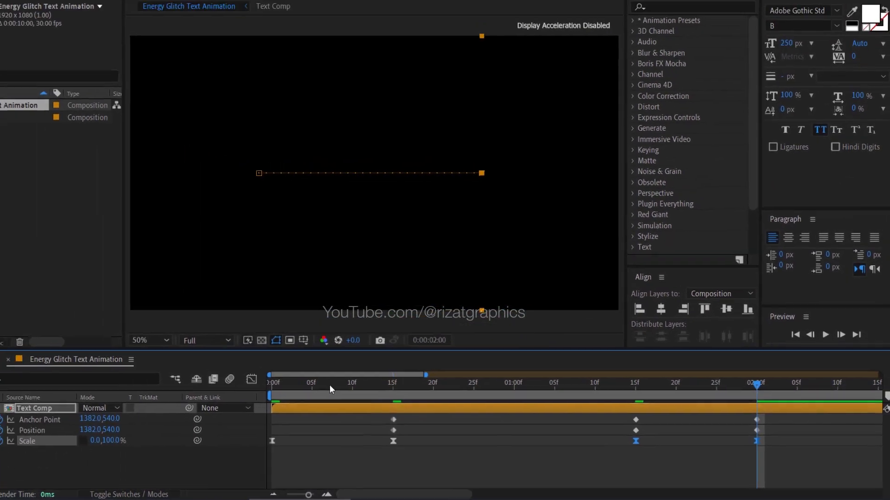
Split the Text Comp layer at 0:00:02:00 and delete the part after the split.
drag(259, 367, 167, 368)
drag(465, 388, 877, 388)
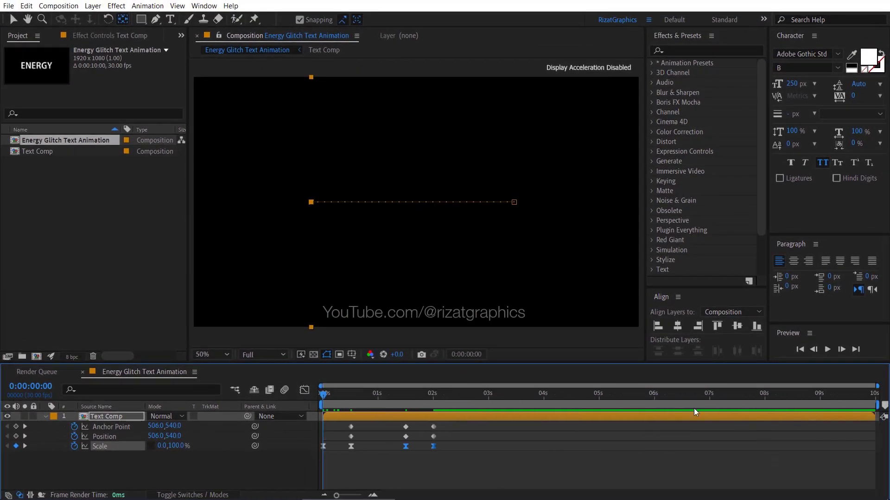
click(433, 397)
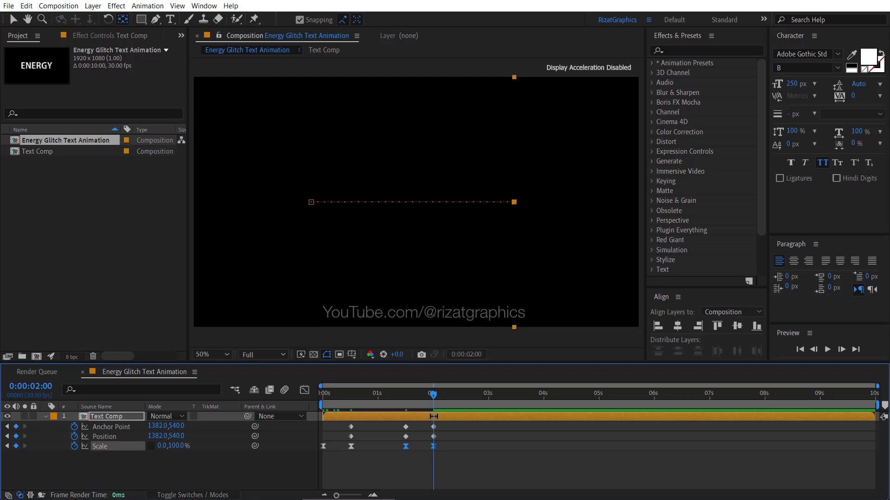
key(v)
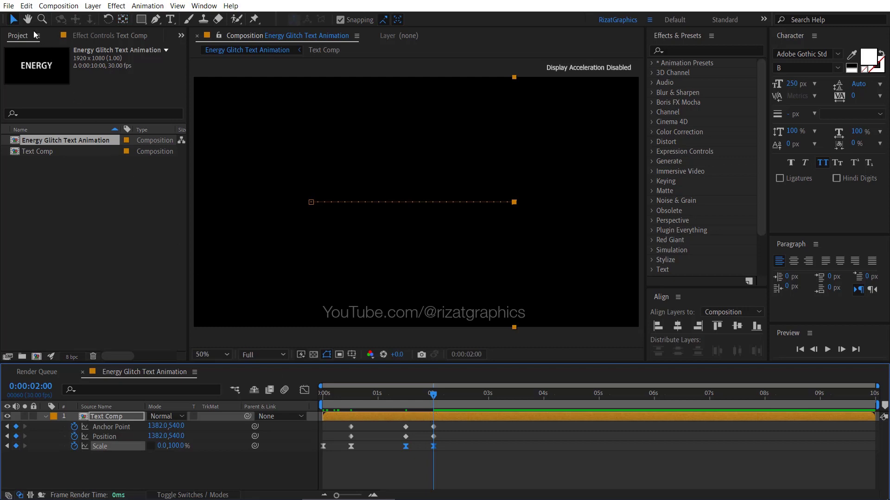
click(26, 6)
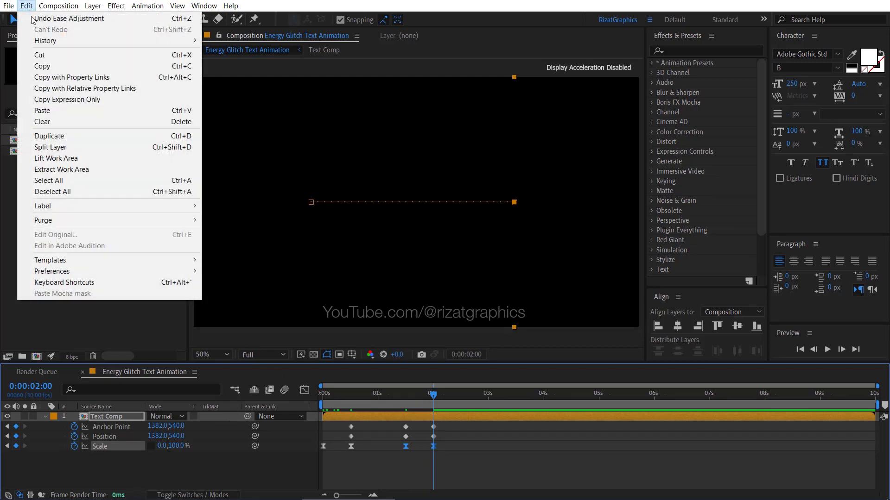
click(80, 147)
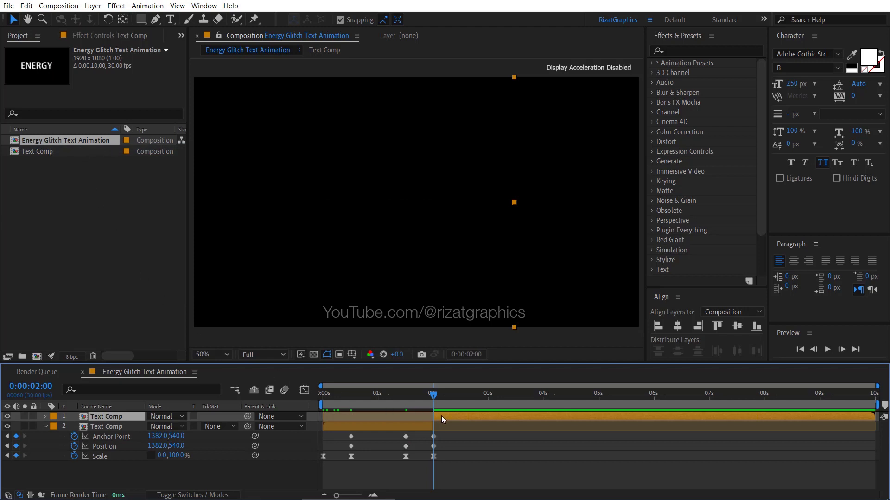
key(Delete)
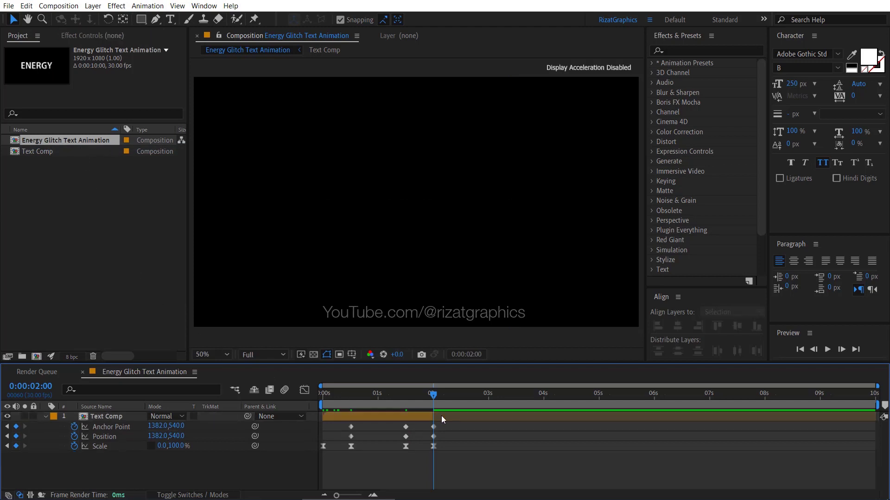
Shorten the work area so that it ends at about 0:00:02:00, where Text Comp ends.
click(431, 420)
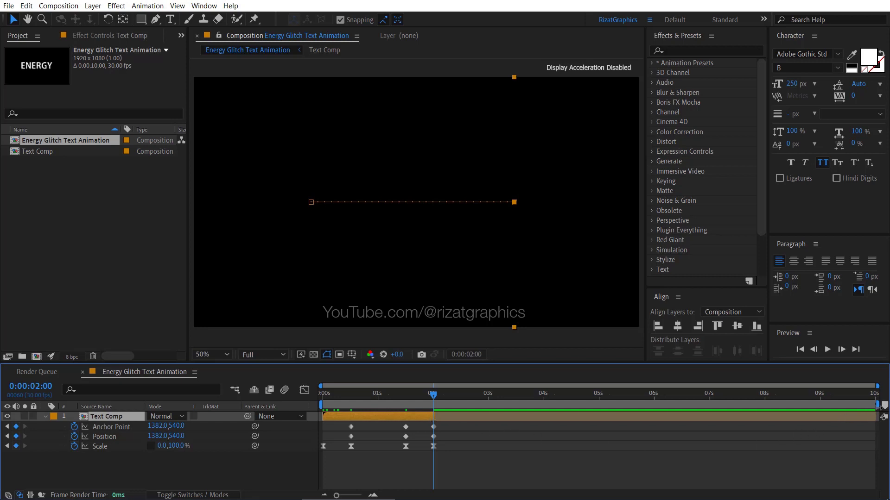
drag(877, 406, 437, 406)
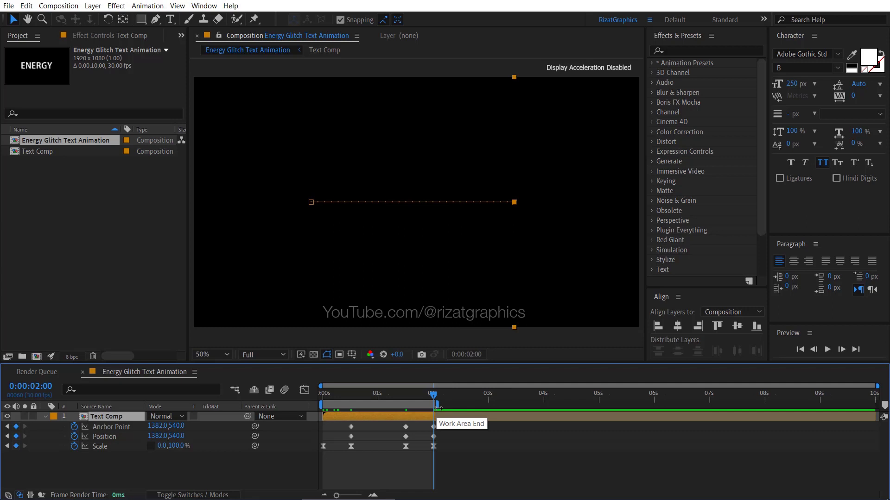
Pre-compose Text Comp as "Anchor Settings", moving all attributes into the new composition and adjusting its duration to the layer's time span.
click(44, 416)
right_click(111, 416)
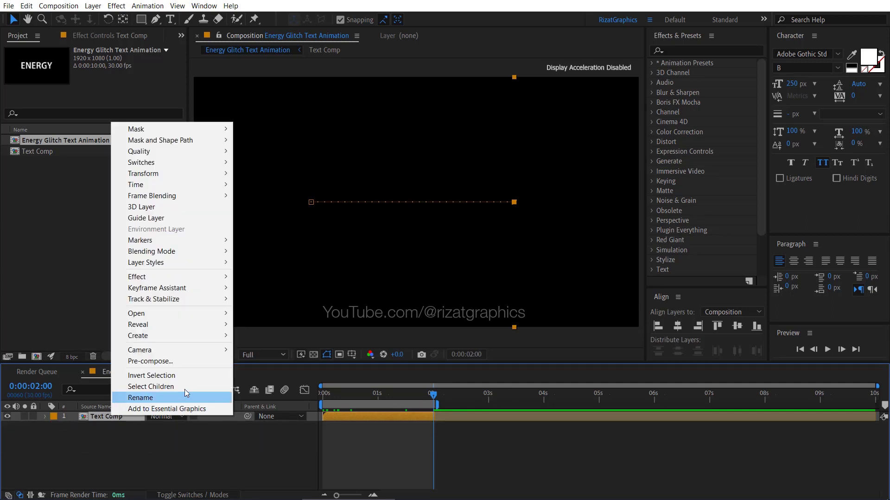
click(188, 362)
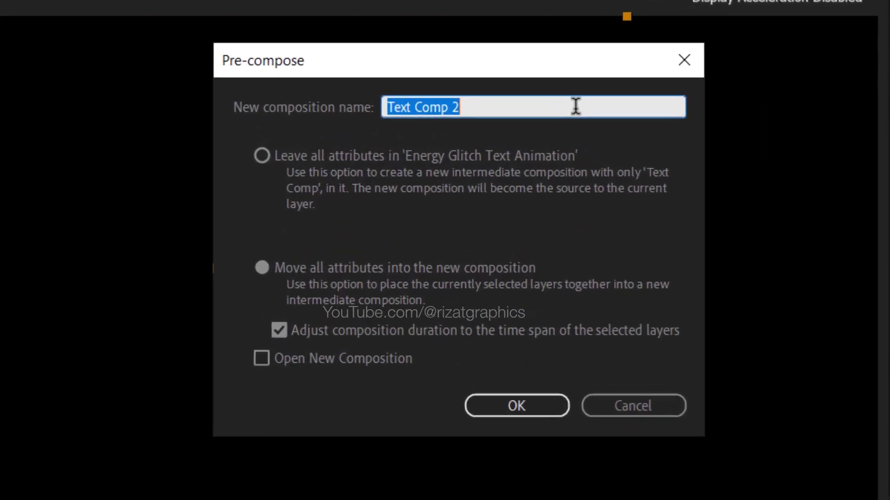
text(Anchor Se)
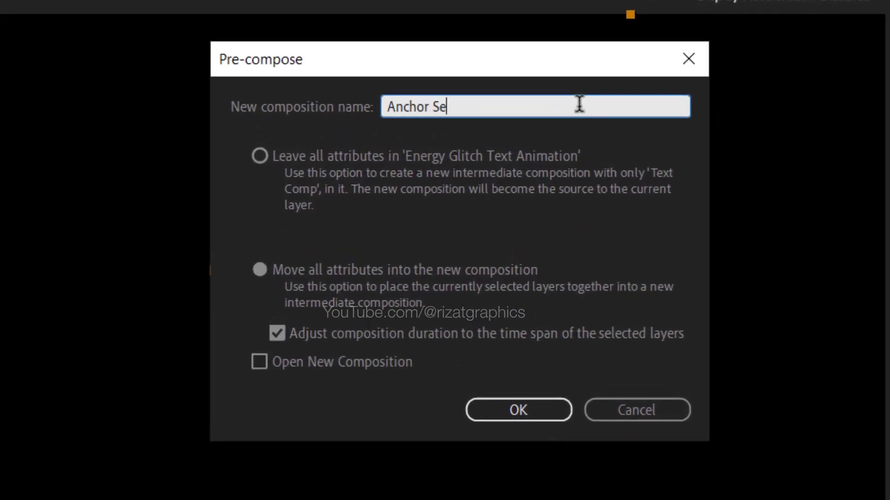
text(ttings)
click(393, 270)
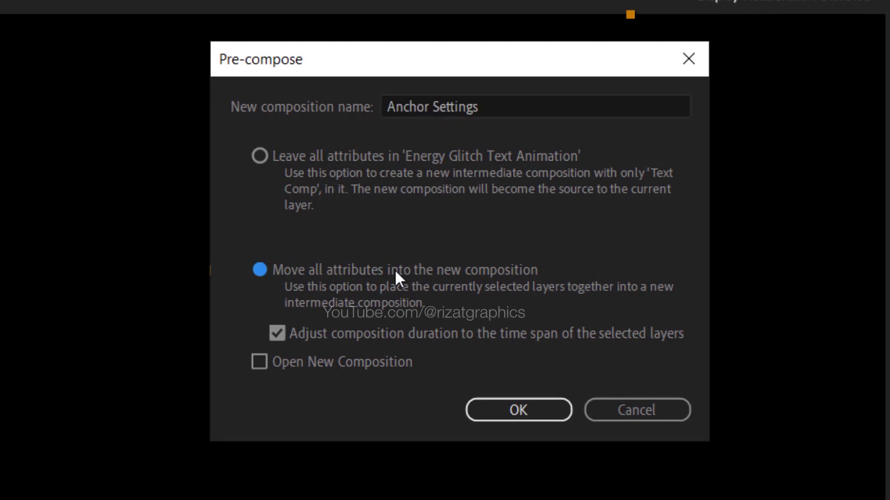
click(274, 337)
click(275, 337)
click(274, 338)
click(283, 324)
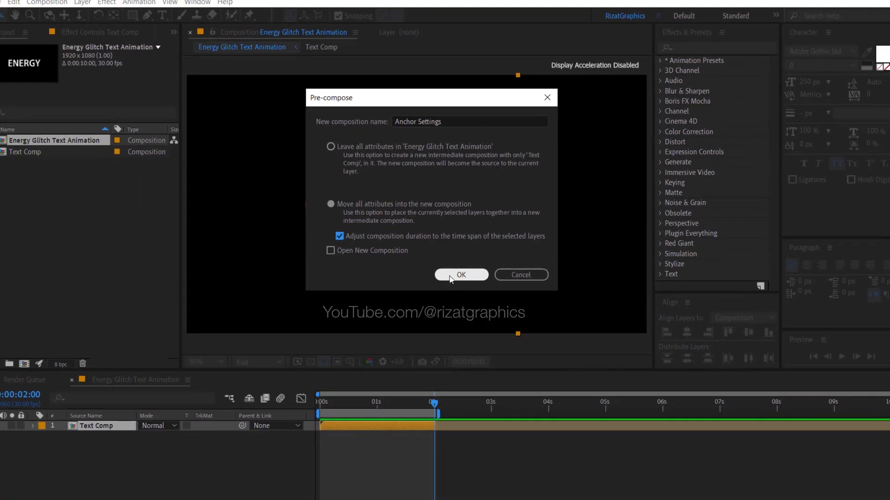
click(490, 398)
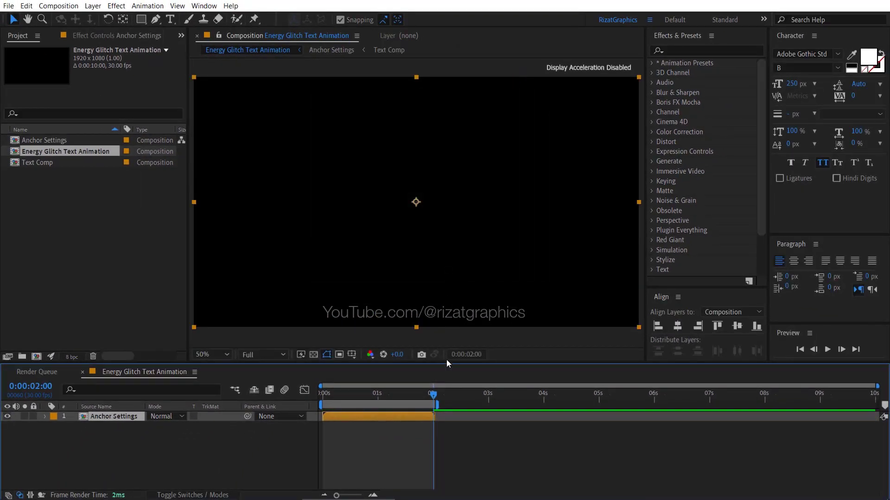
Play the Anchor Settings animation from the start, and extend the work area back to the end of the composition.
drag(433, 395, 322, 396)
click(827, 350)
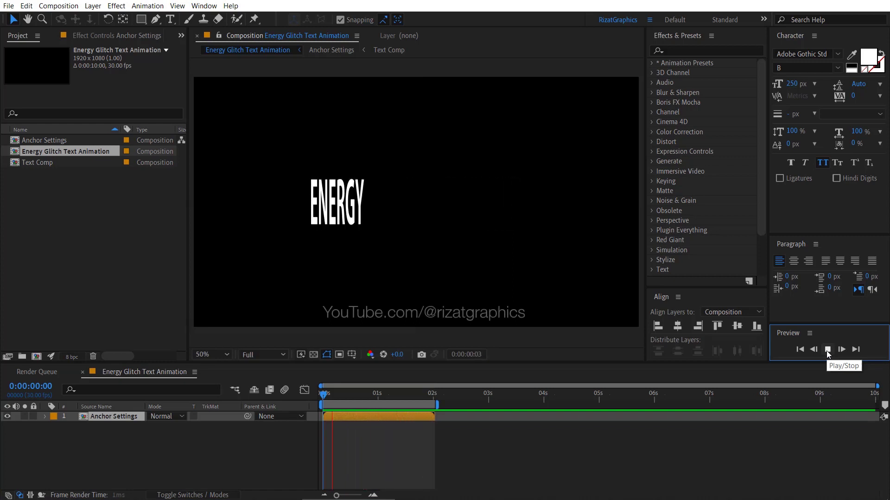
click(448, 417)
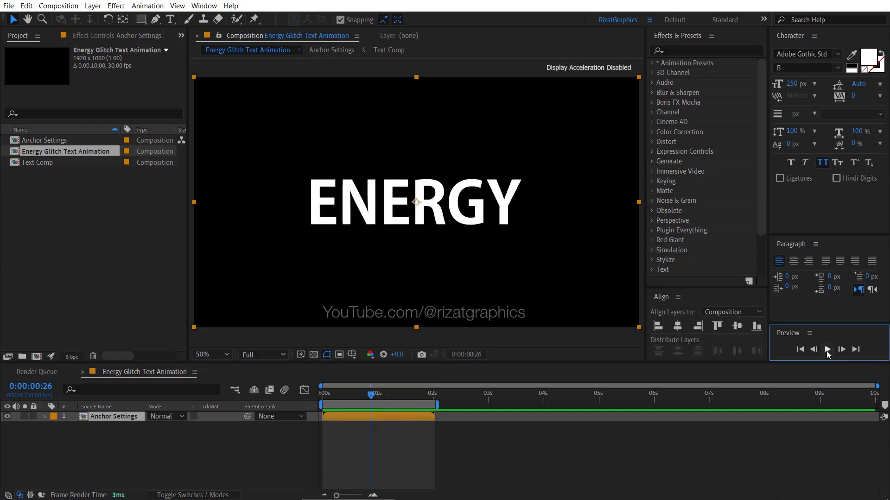
click(435, 405)
drag(438, 405, 876, 406)
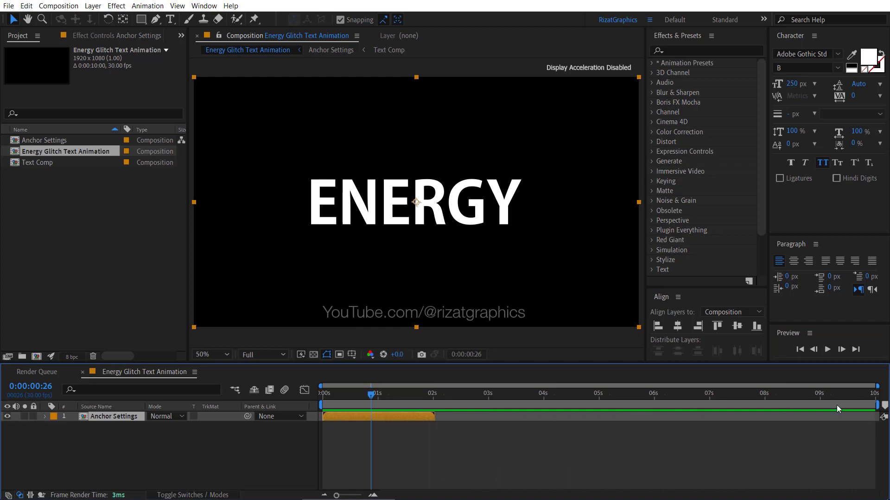
Duplicate the Anchor Settings layer and shift the upper copy so that it starts at 0:00:01:18.
drag(373, 397, 414, 396)
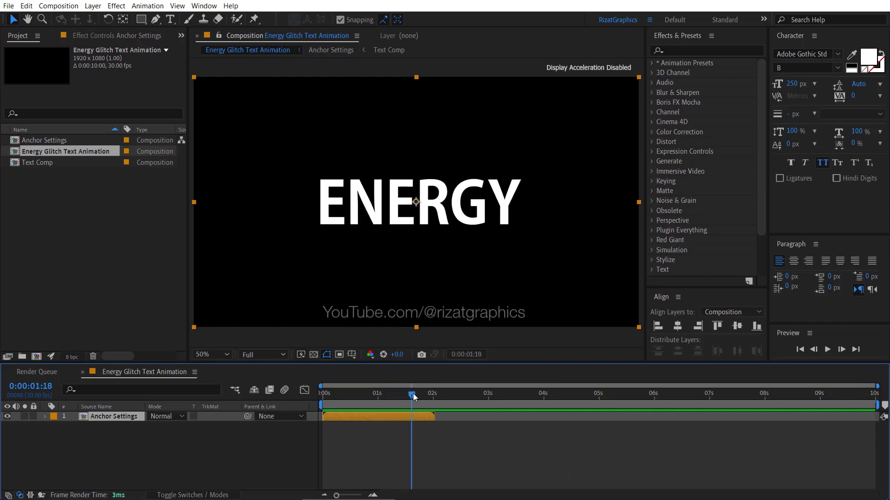
key(ctrl+d)
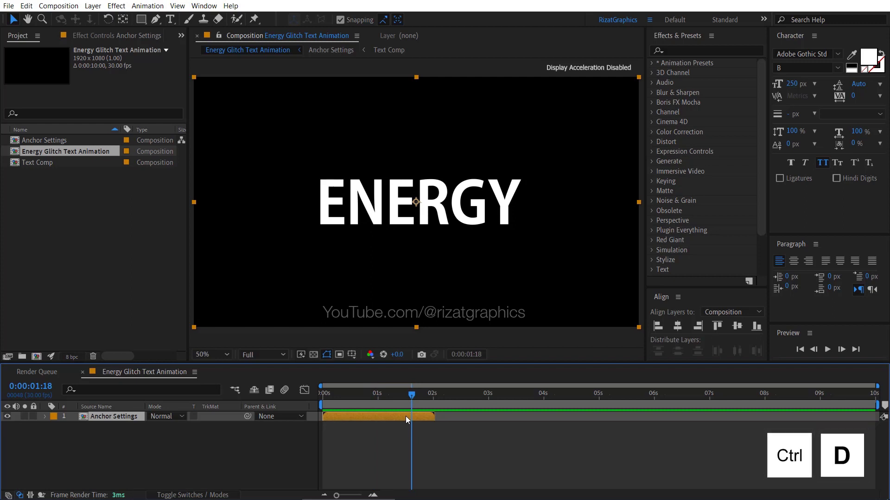
drag(354, 417, 471, 396)
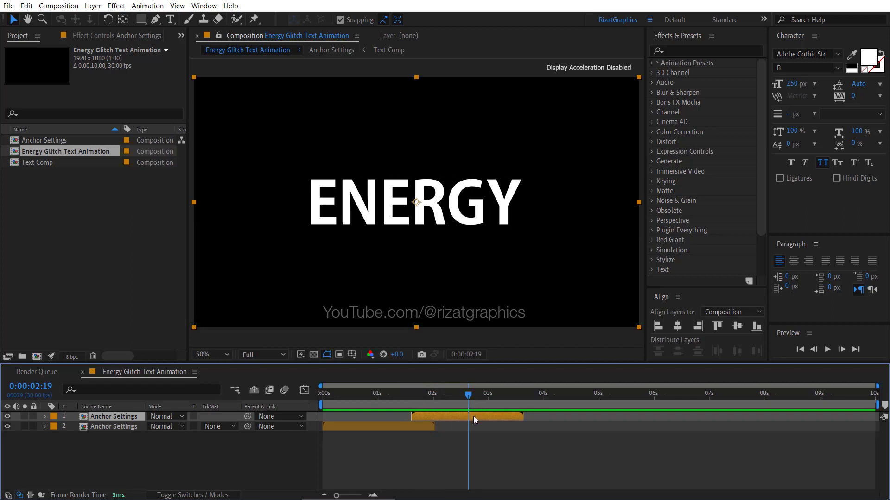
Apply the Vegas effect to the upper Anchor Settings layer and set its blend mode to Transparent.
click(707, 49)
text(vegas)
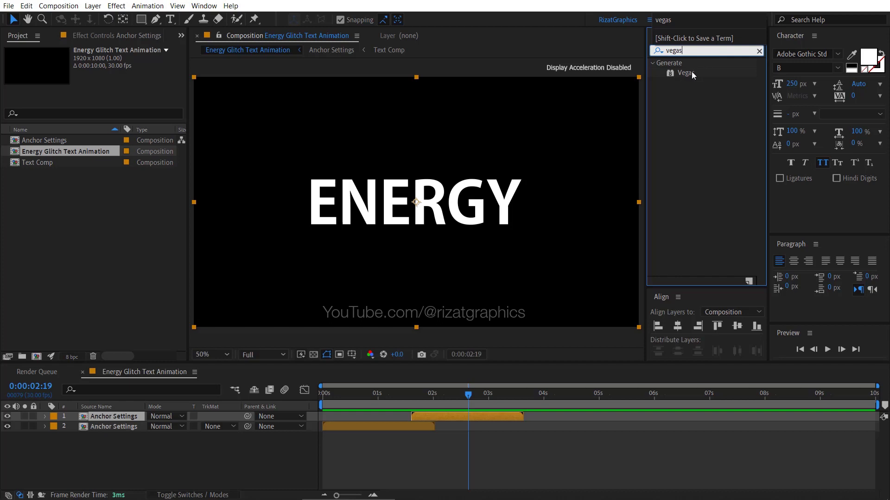
mouse_move(691, 73)
mouse_down()
mouse_move(648, 116)
mouse_move(417, 208)
mouse_move(139, 422)
mouse_move(134, 416)
mouse_up()
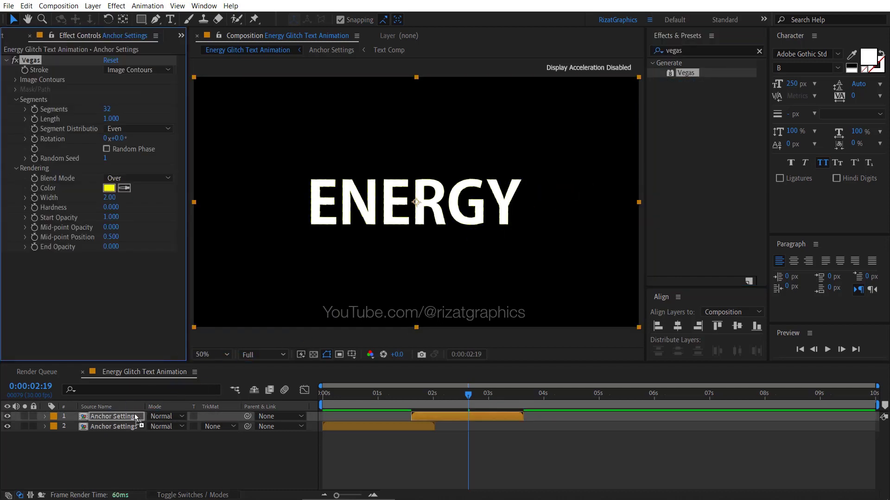
click(153, 177)
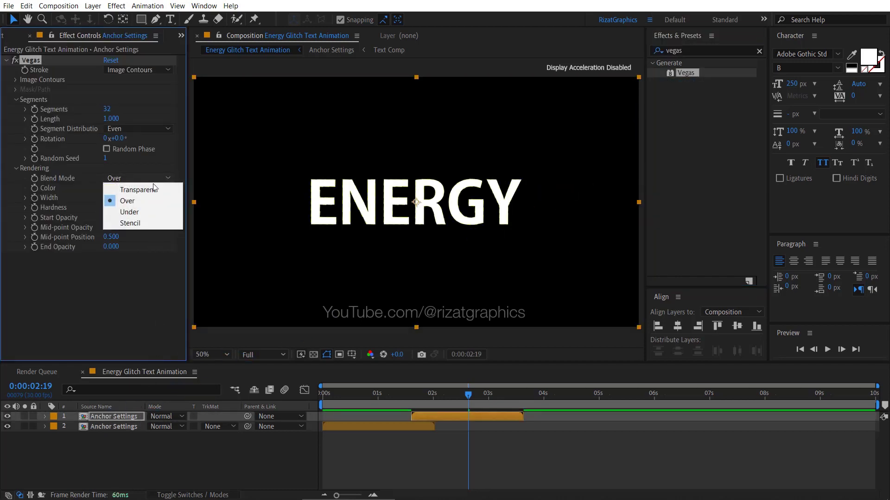
click(152, 188)
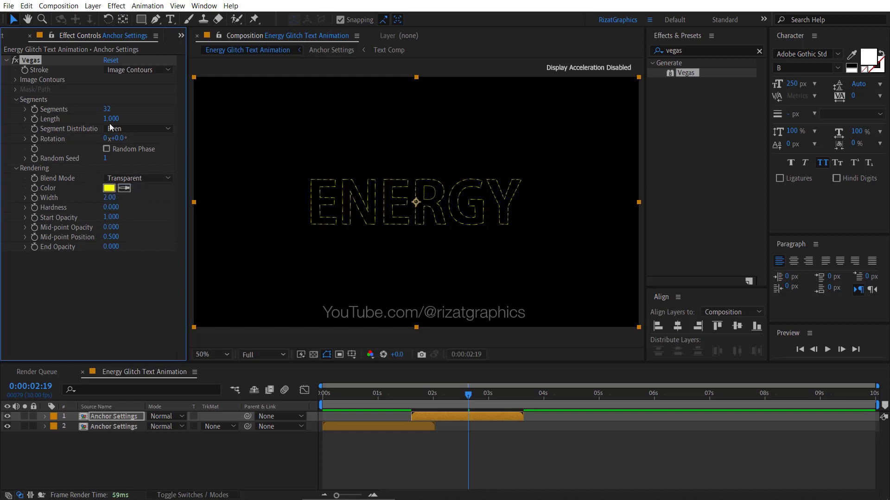
Set the Vegas segments to 1 and the stroke color to white (FFFFFF).
click(108, 109)
click(130, 108)
click(109, 189)
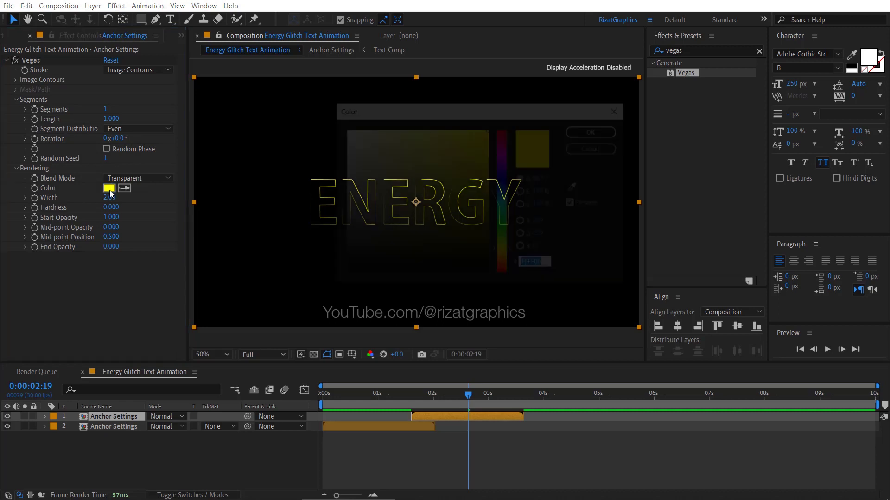
drag(371, 167, 342, 128)
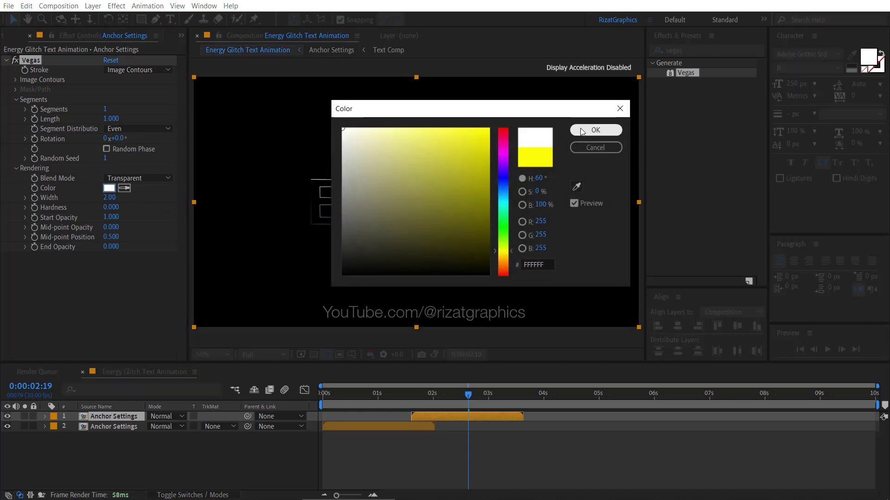
click(595, 130)
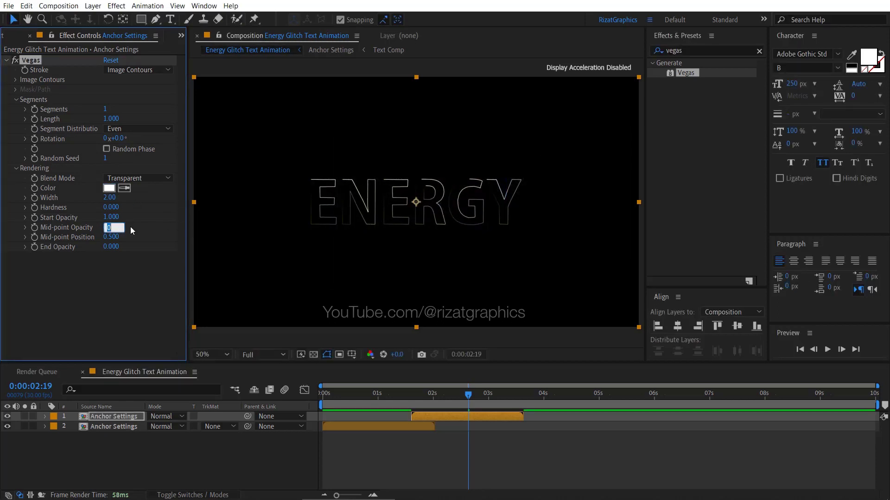
Set the Vegas mid-point opacity and mid-point position to 1.
text(1)
key(Return)
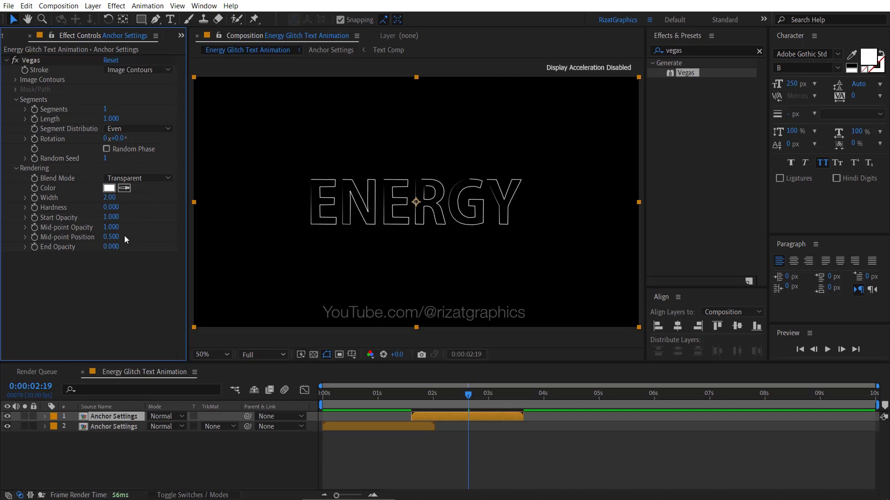
click(111, 237)
text(1)
key(Return)
Duplicate both Anchor Settings layers, stack the copies on top, and shift them in time so that the pair starts at 0:00:03:04.
drag(425, 401, 495, 402)
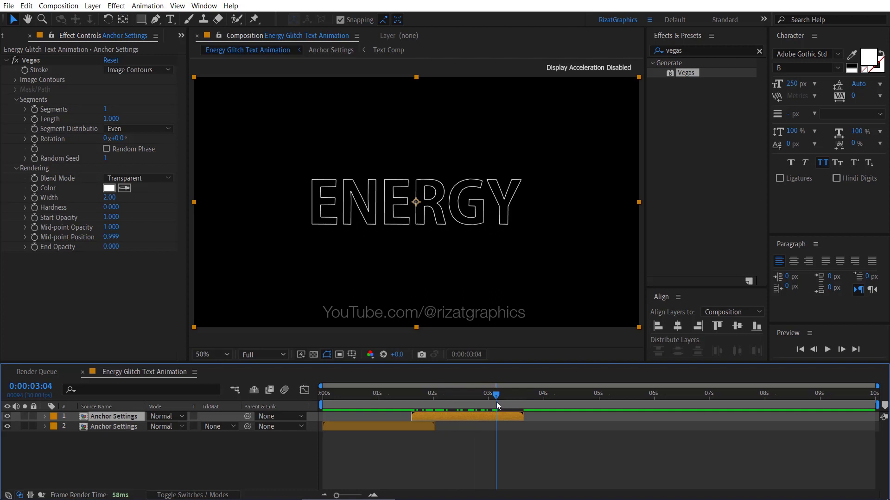
ctrl+click(135, 427)
key(ctrl+d)
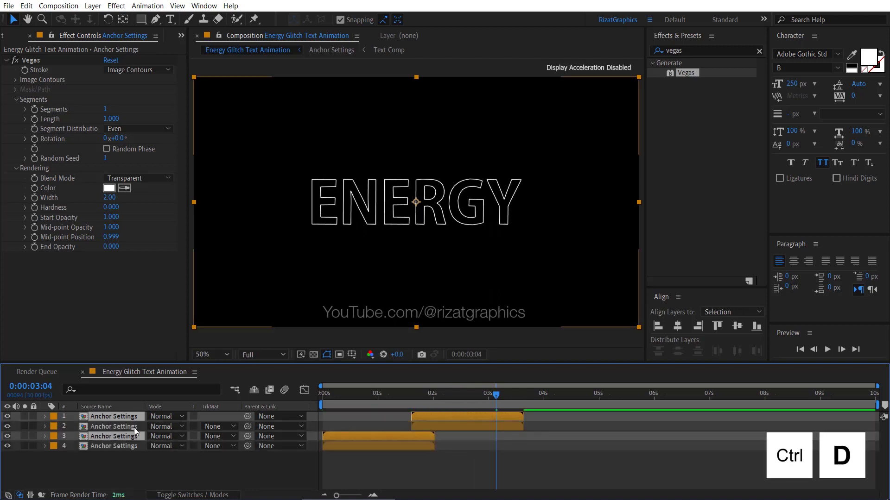
drag(133, 439, 134, 426)
drag(337, 427, 674, 403)
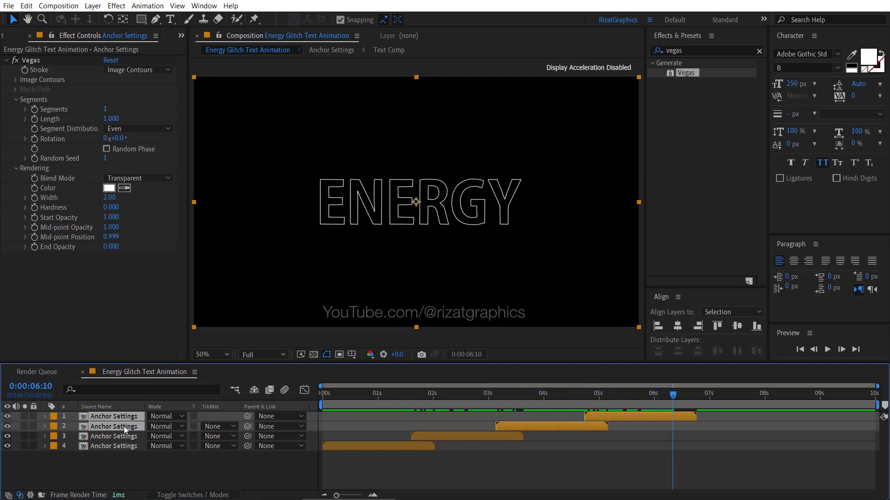
Duplicate the two upper Anchor Settings layers and shift the copies so that the pair starts at about 0:00:06:10.
key(ctrl+d)
drag(511, 426, 688, 423)
Play the sequence of staggered Anchor Settings layers from the start to review the animation.
key(space)
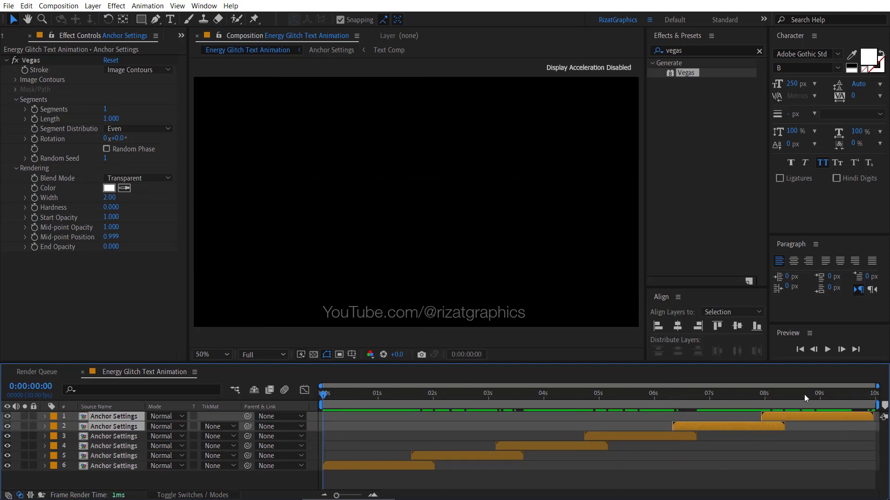
click(827, 351)
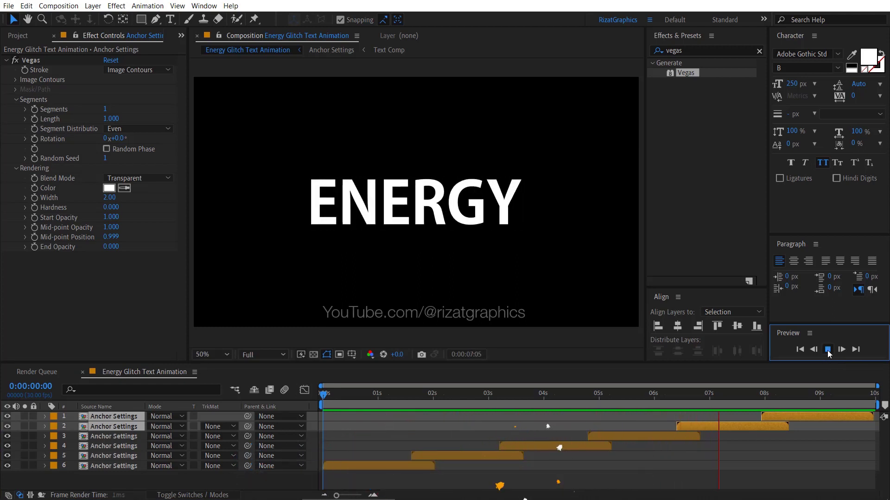
click(827, 350)
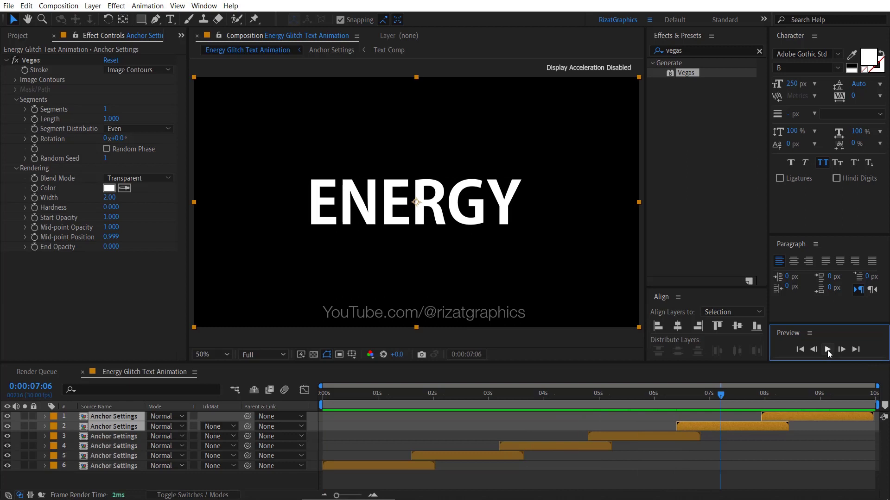
Create a new composition named "Gradient" with the default settings.
click(18, 36)
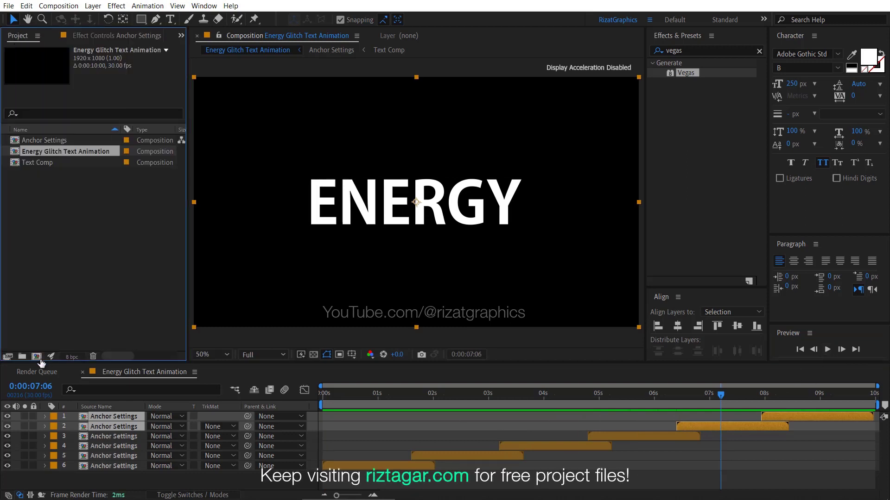
click(36, 357)
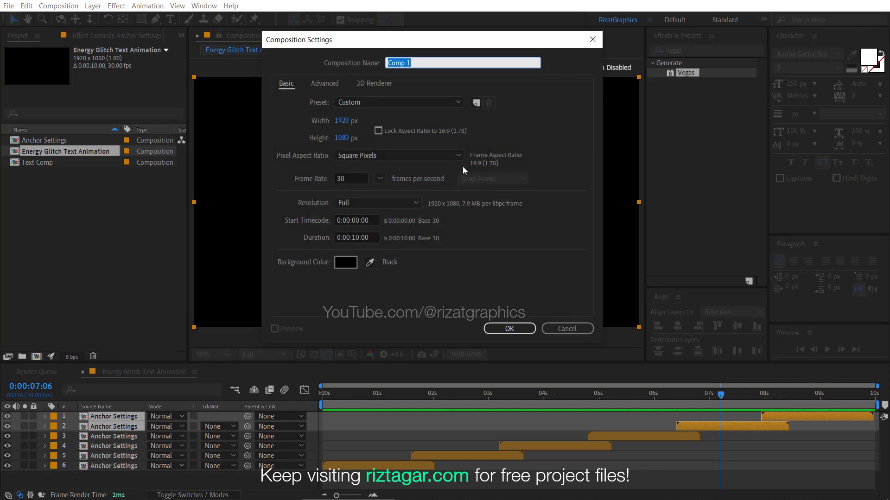
text(Gradient)
click(494, 327)
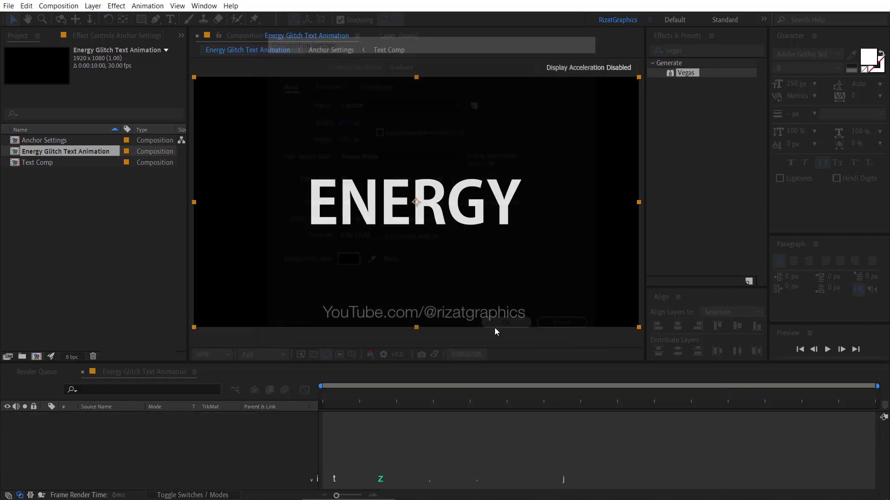
Add a rectangle shape layer covering the whole Gradient frame and change its fill to a linear gradient.
double_click(144, 22)
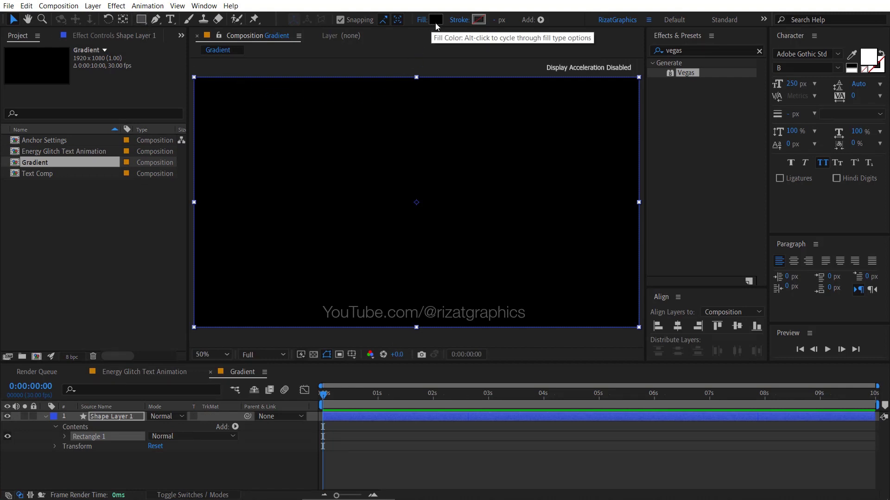
click(421, 24)
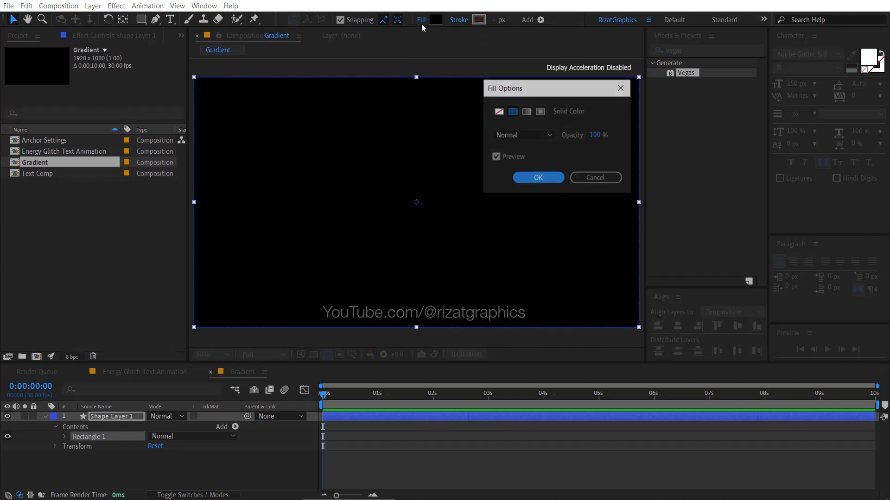
click(526, 111)
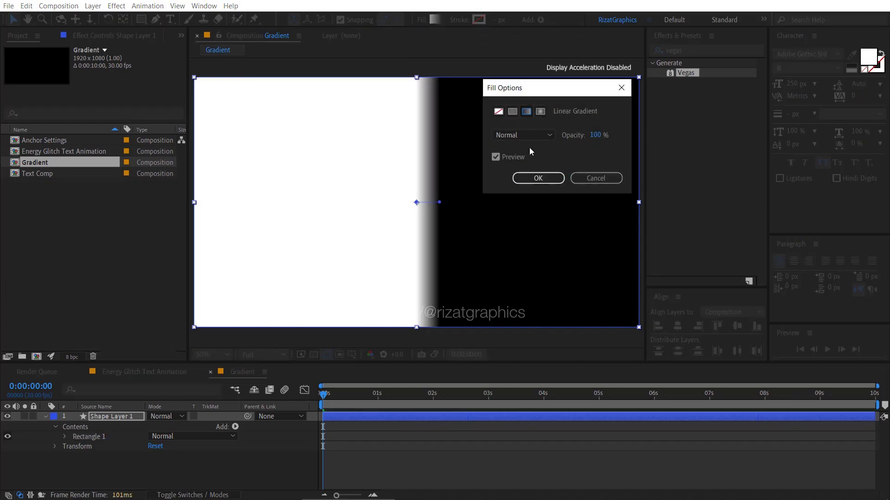
click(537, 179)
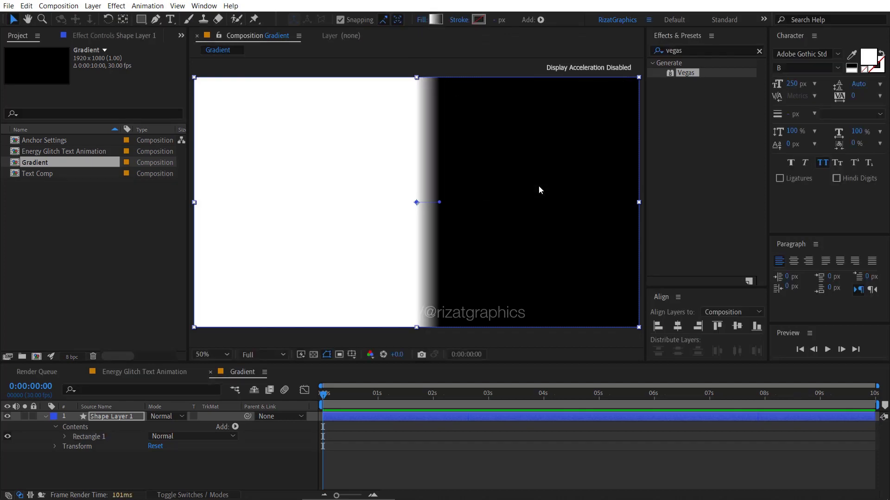
Add a white color stop at 50% to the gradient fill and set its starting stop to black (000000).
click(437, 22)
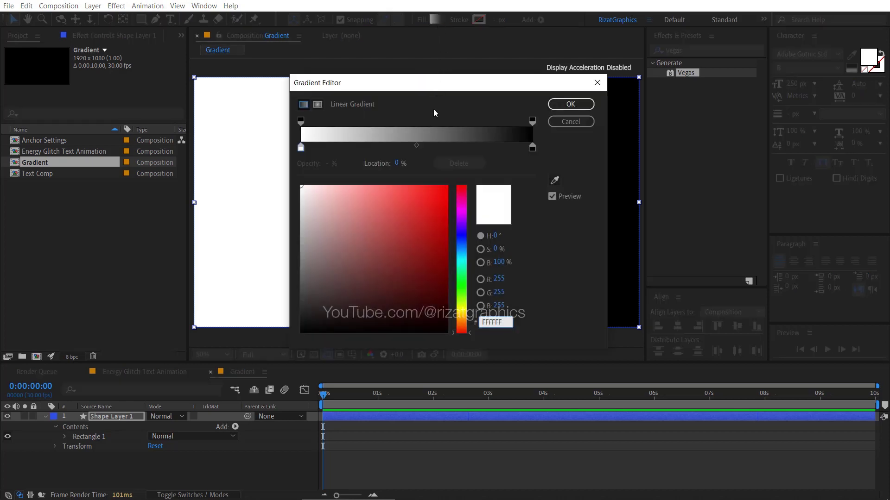
click(417, 148)
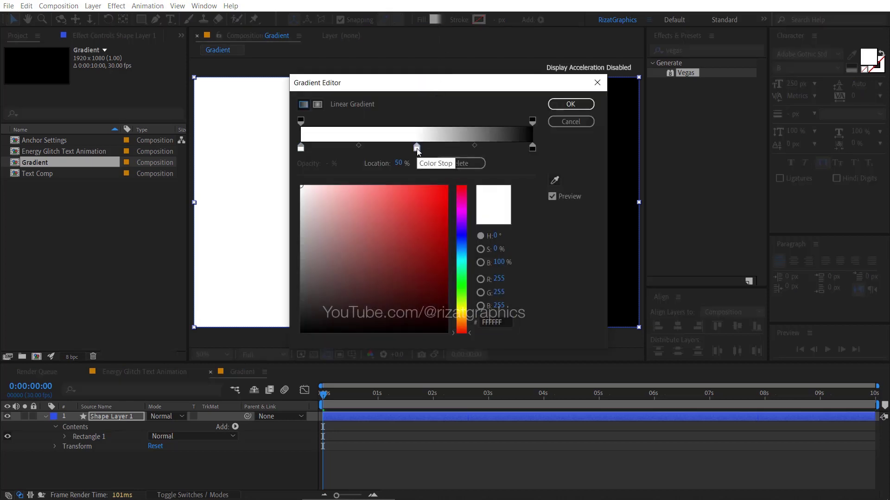
click(300, 148)
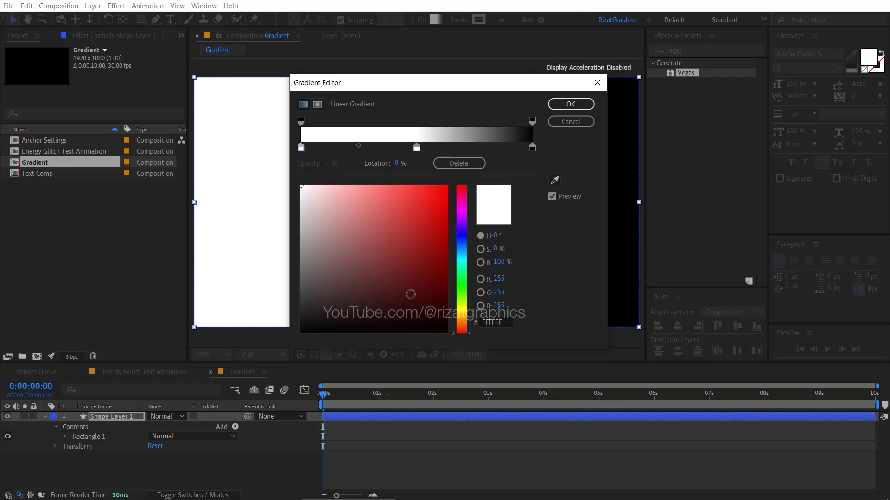
drag(410, 295, 486, 357)
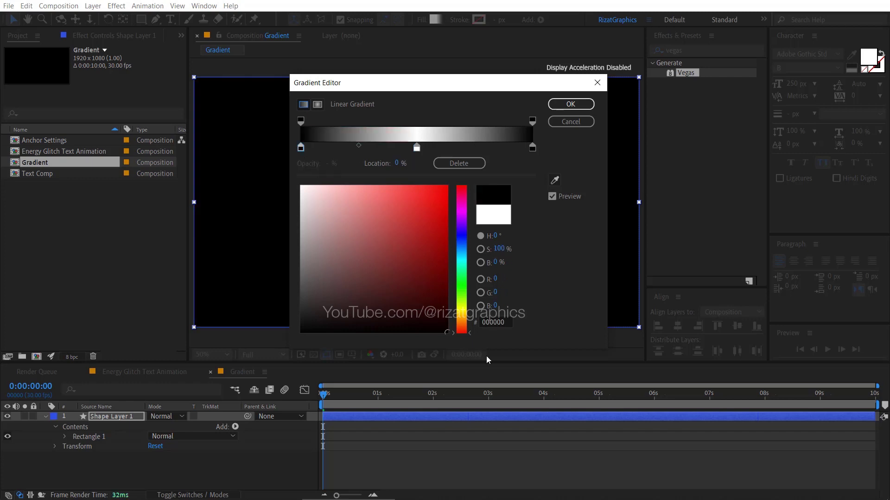
click(571, 104)
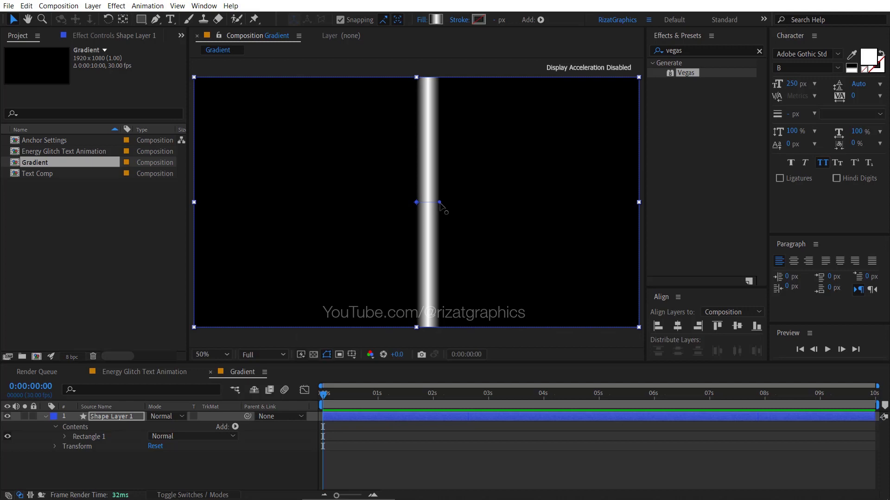
Orient the gradient vertically, with its start point at the frame's top center and its end point at the bottom center.
drag(439, 203, 417, 328)
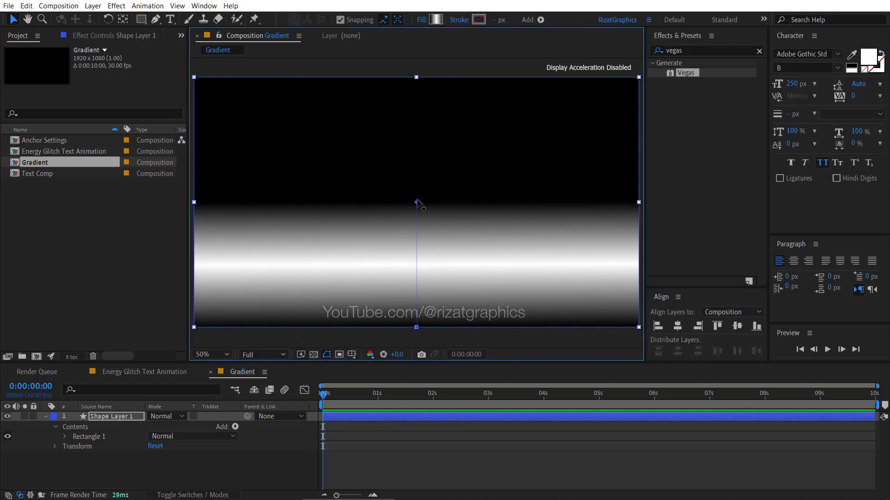
drag(416, 203, 417, 82)
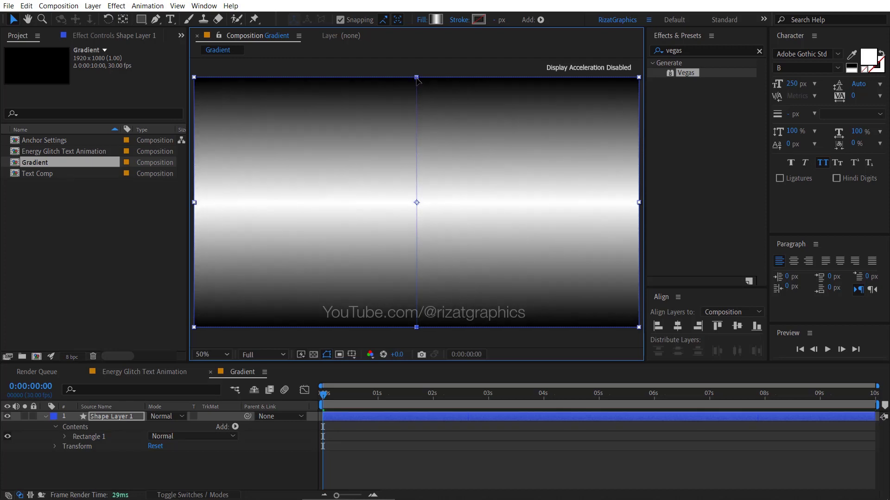
drag(417, 328, 417, 326)
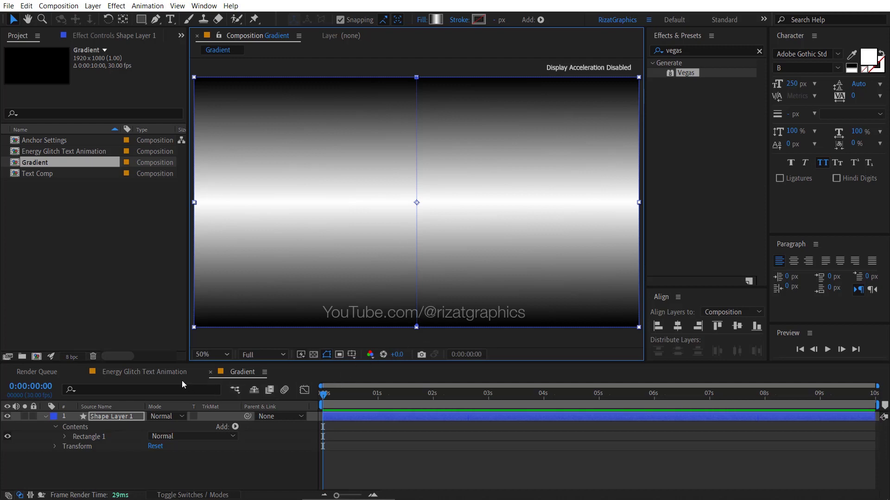
Add the Gradient composition as the lowest layer of Energy Glitch Text Animation and hide that layer.
click(161, 374)
click(79, 229)
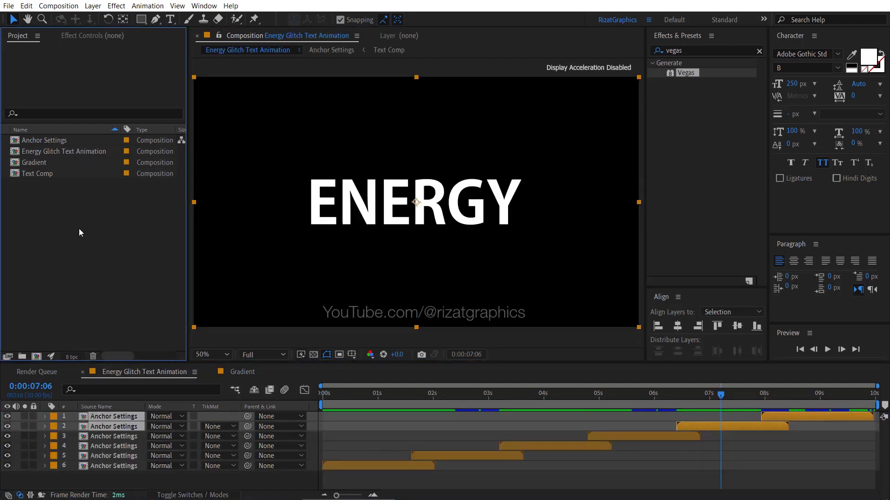
drag(47, 163, 92, 473)
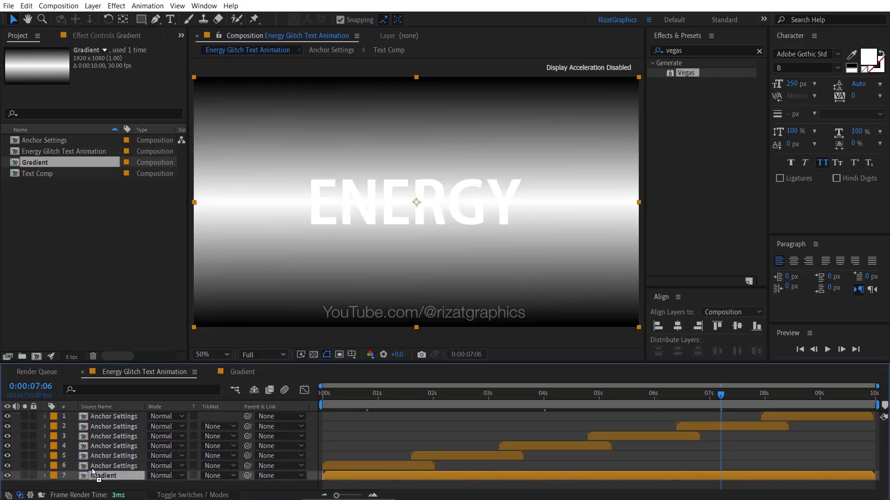
click(8, 475)
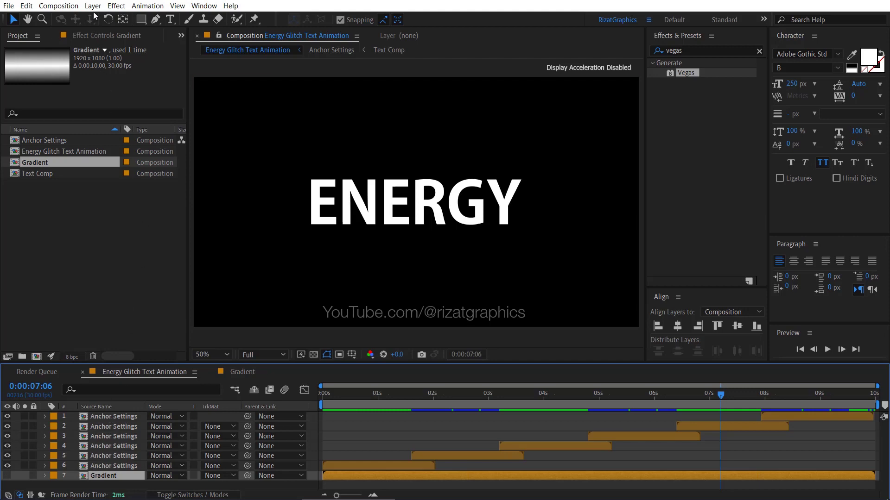
Add an adjustment layer above all other layers and name it Time Dispalcement.
click(93, 5)
mouse_move(115, 19)
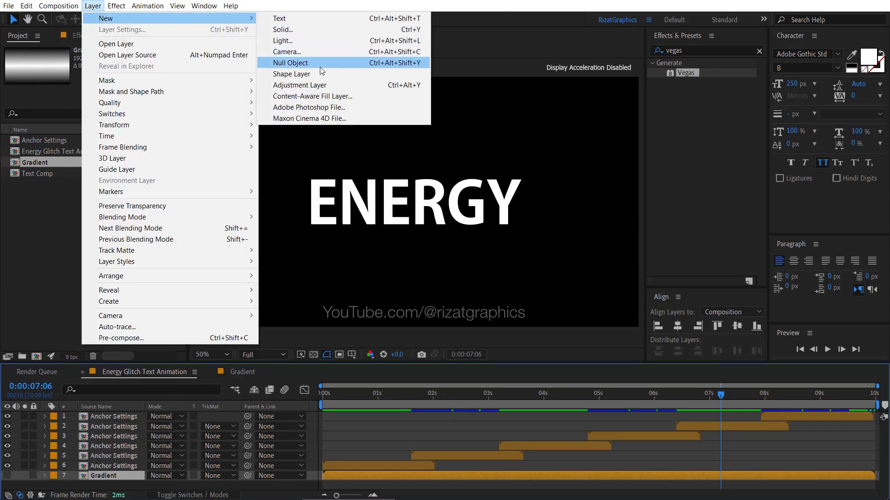
click(328, 83)
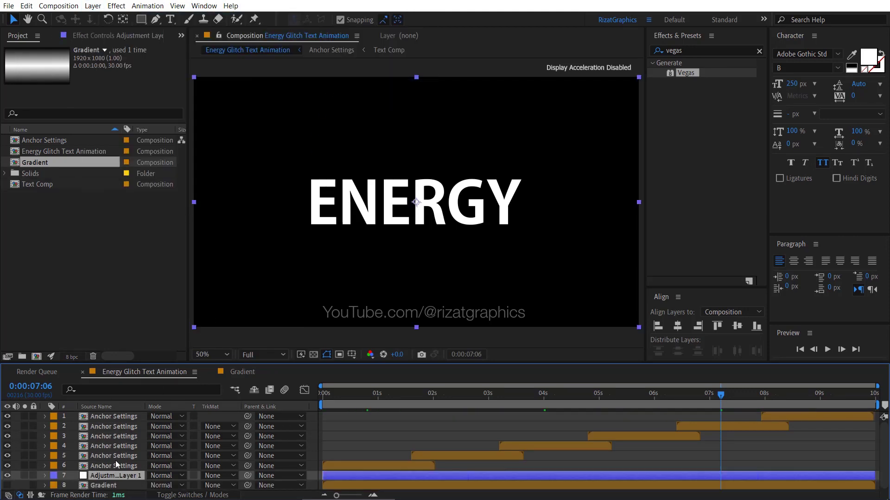
drag(113, 476, 113, 415)
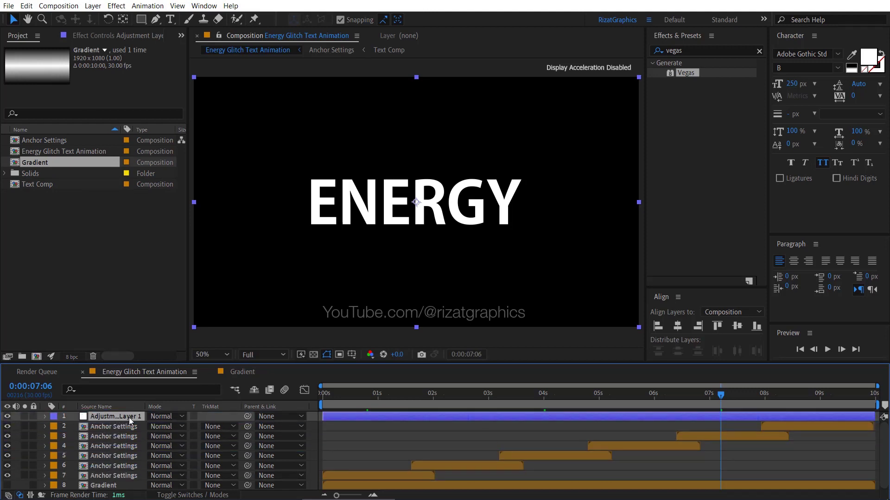
text(Time Di…cement)
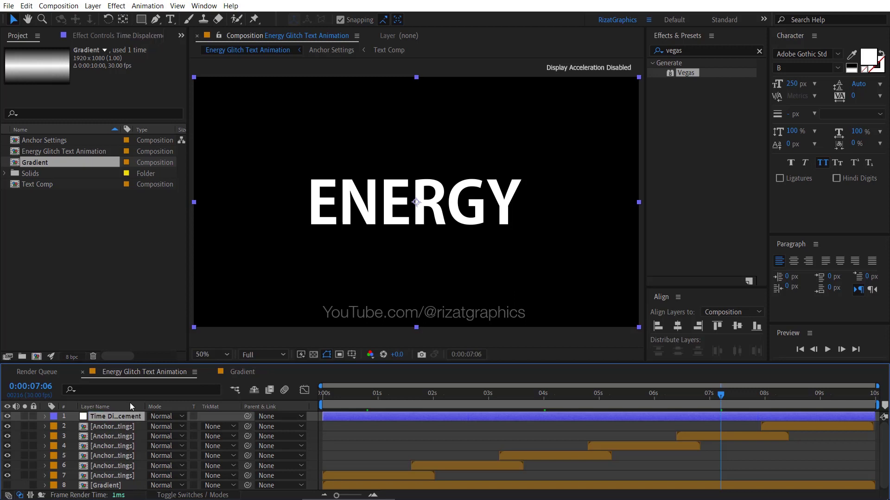
Apply the Time Displacement effect to the adjustment layer.
click(707, 51)
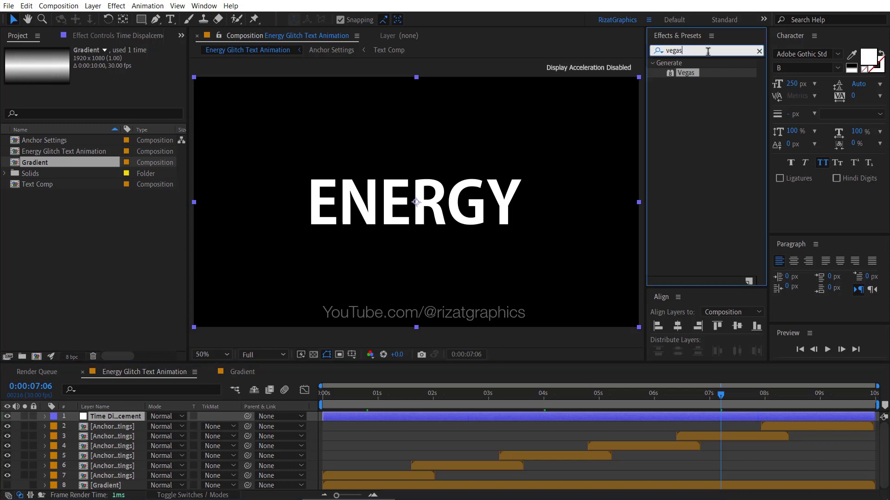
text(time dis)
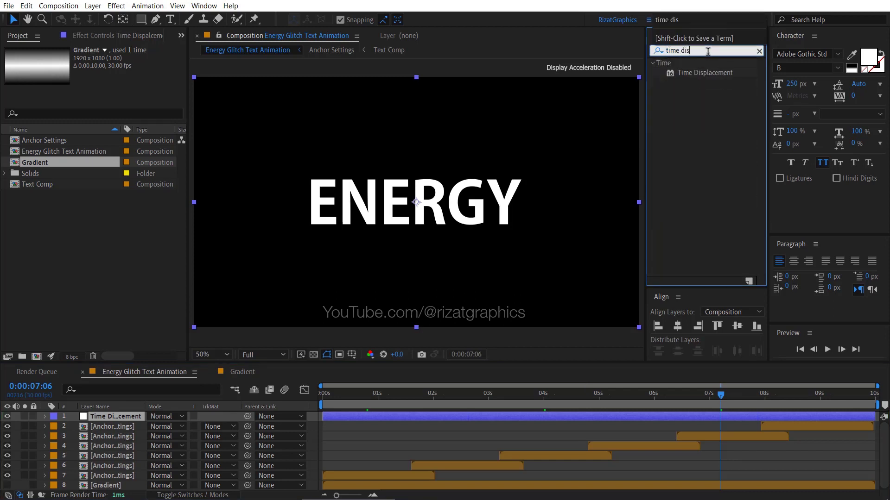
drag(686, 71, 119, 415)
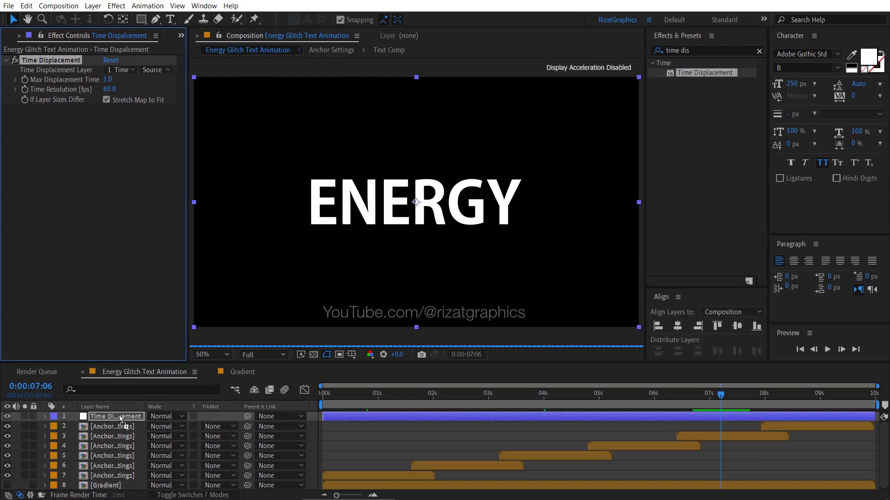
Use the Gradient layer with Effects & Masks as the time displacement map and set Max Displacement Time to 0.6.
click(827, 350)
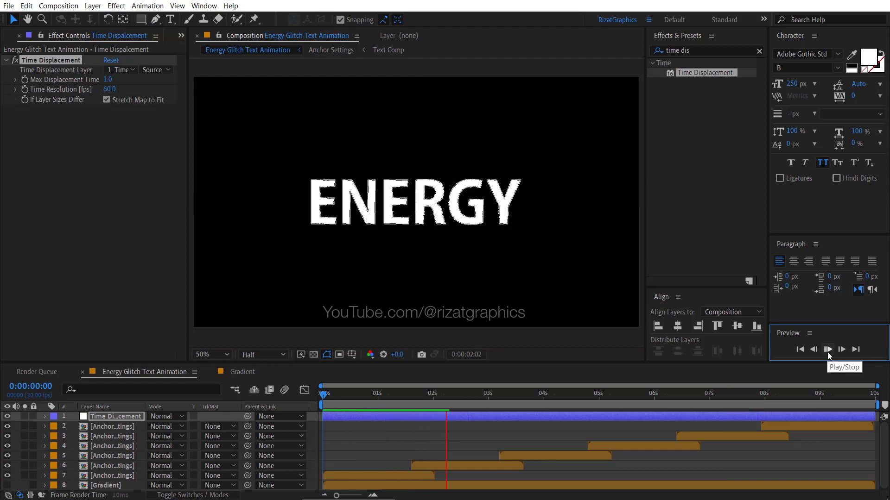
drag(470, 395, 396, 394)
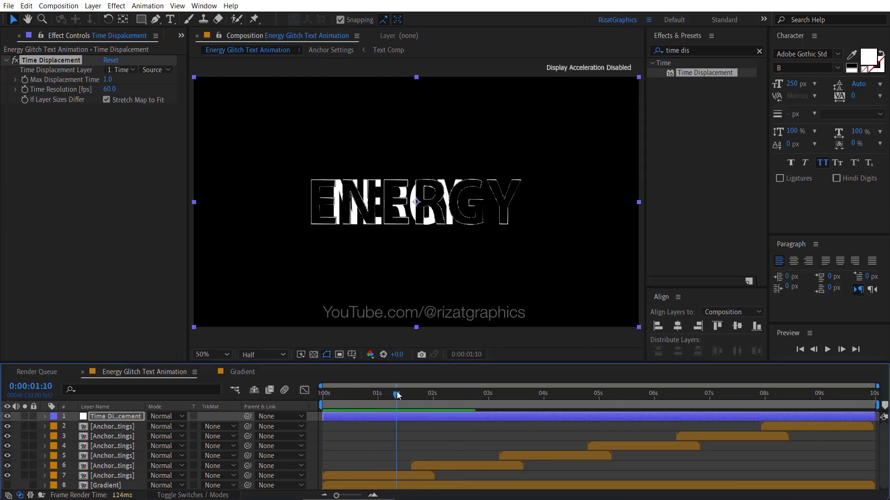
click(128, 70)
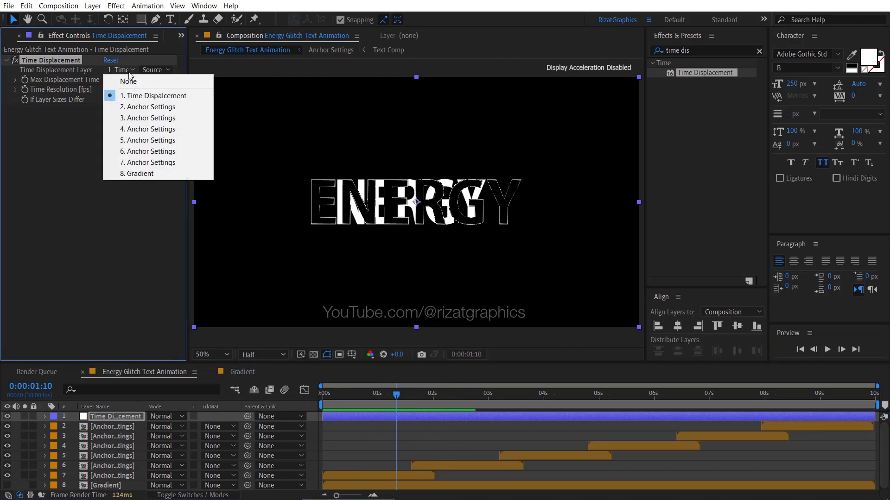
click(165, 174)
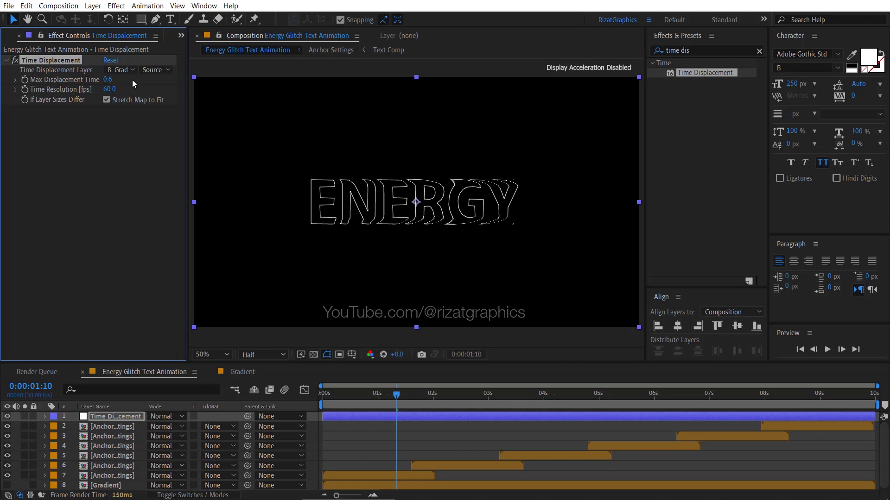
click(153, 70)
click(168, 105)
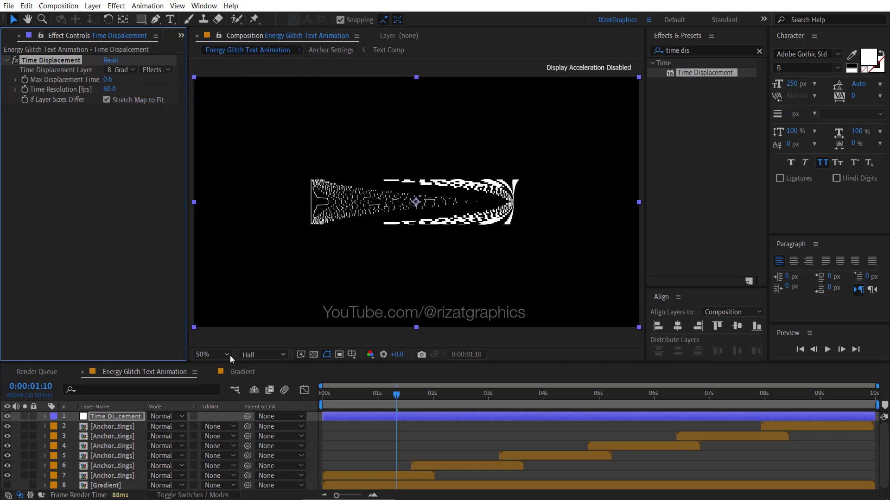
Preview the displaced text animation from the beginning, then return to the first frame.
click(316, 393)
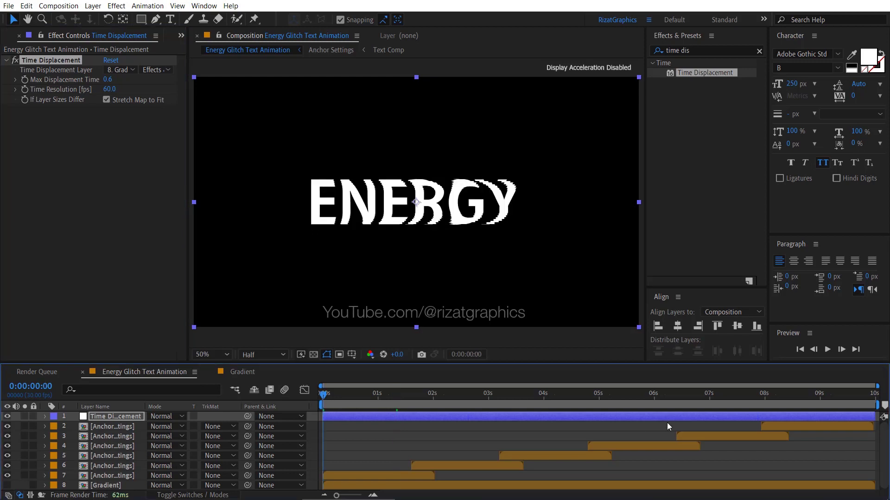
click(827, 349)
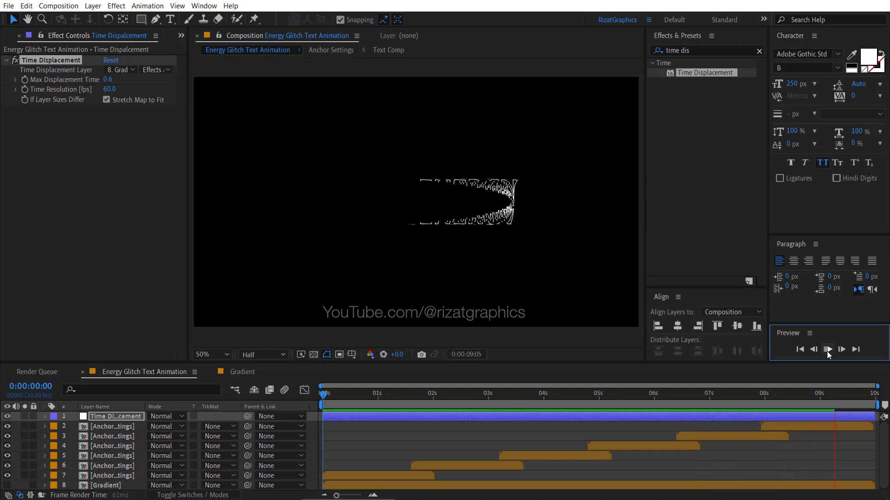
click(826, 350)
drag(767, 401, 304, 392)
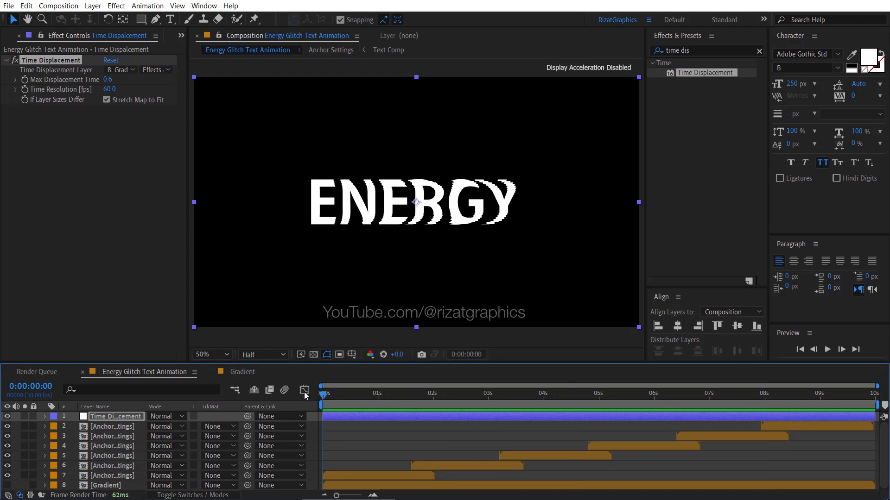
Shift all six Anchor Settings layers together about 0.6 seconds later and end the work area at about 9 seconds.
click(342, 474)
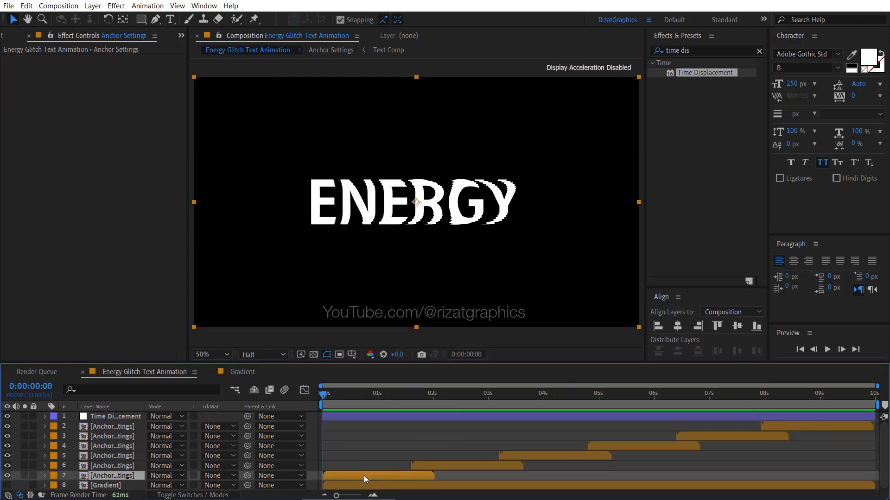
shift+click(767, 427)
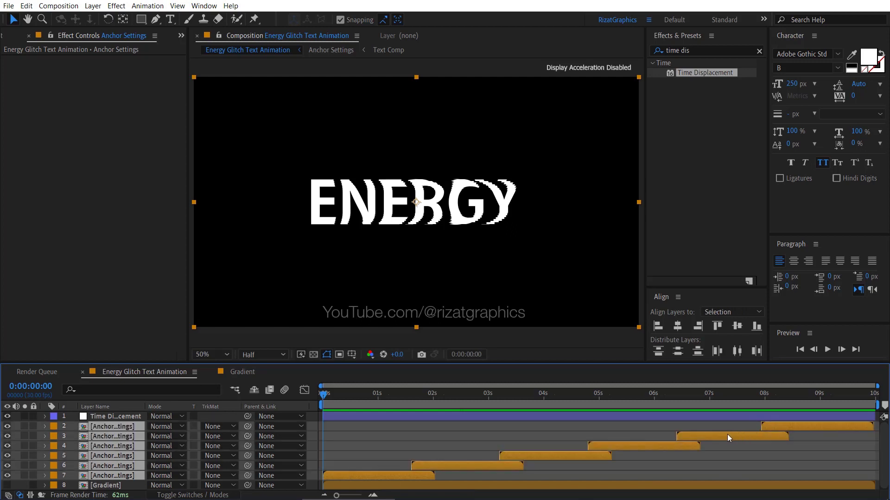
drag(727, 435, 761, 437)
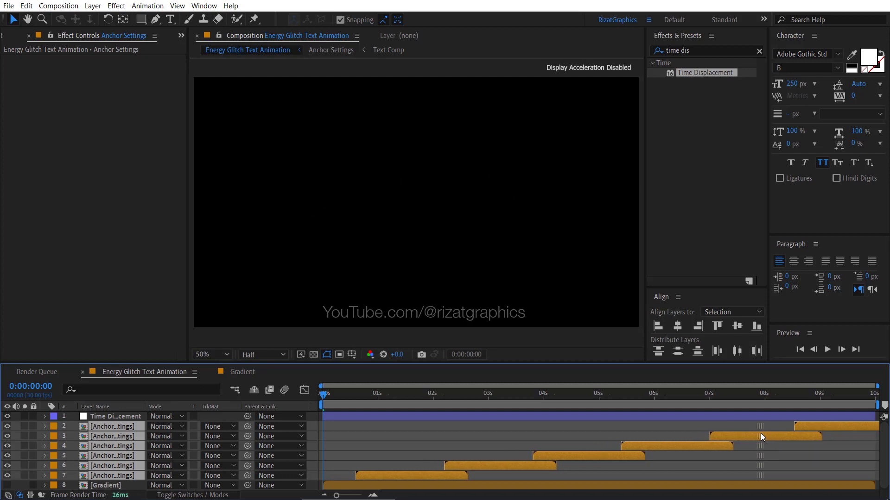
click(777, 457)
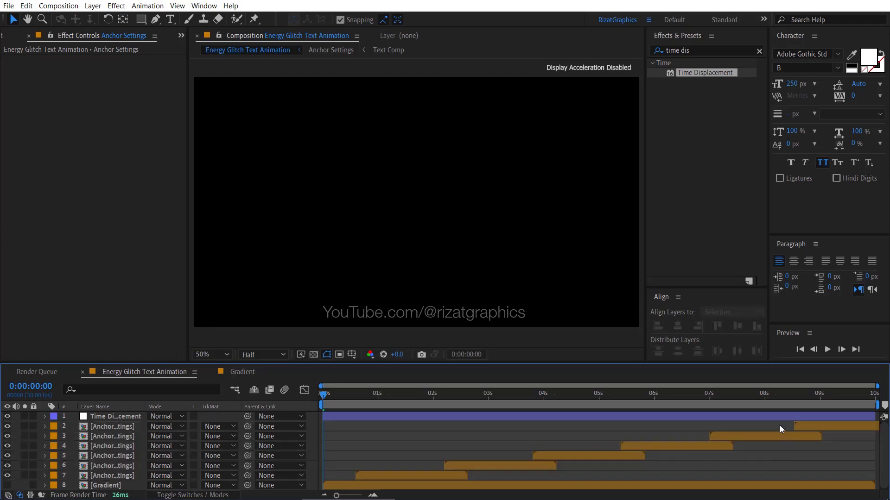
drag(781, 405, 818, 401)
key(n)
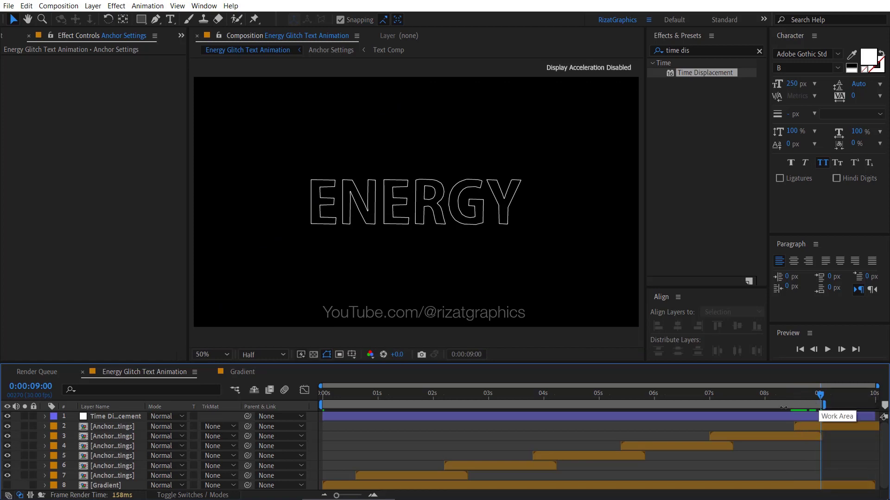
Pre-compose all the layers, from the adjustment layer through Gradient, into a new composition named Glitch_build.
click(101, 416)
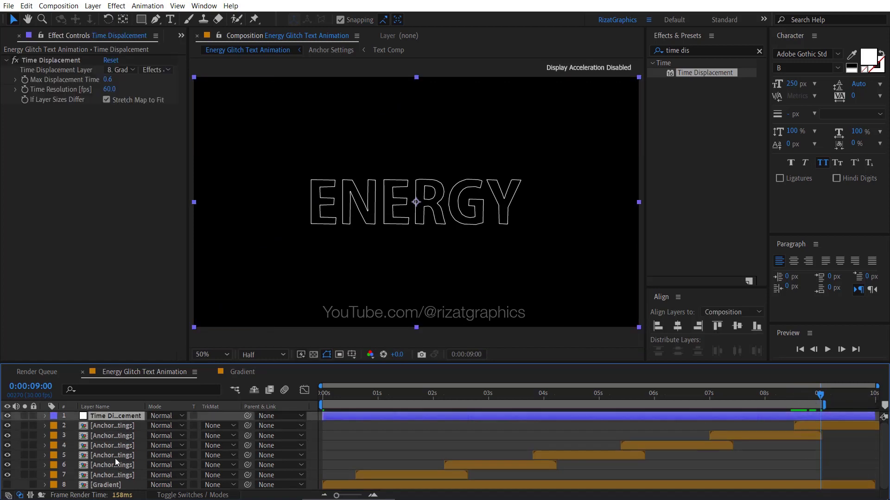
shift+click(107, 485)
right_click(107, 487)
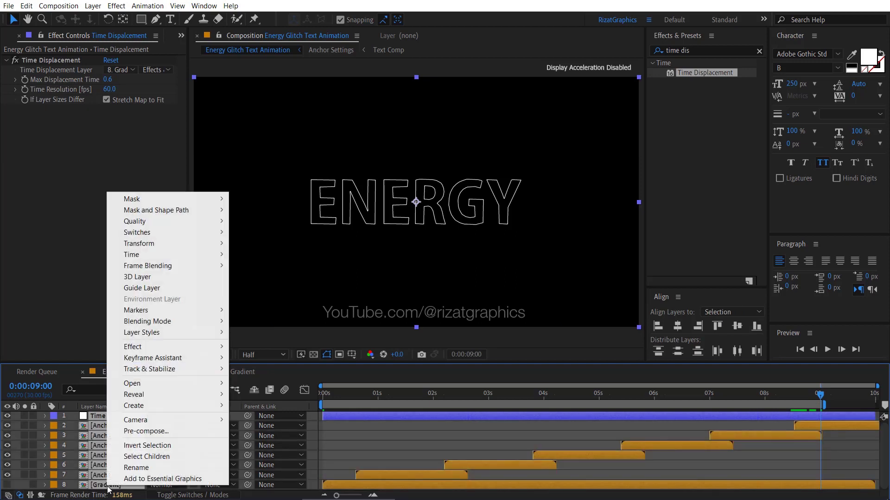
click(198, 431)
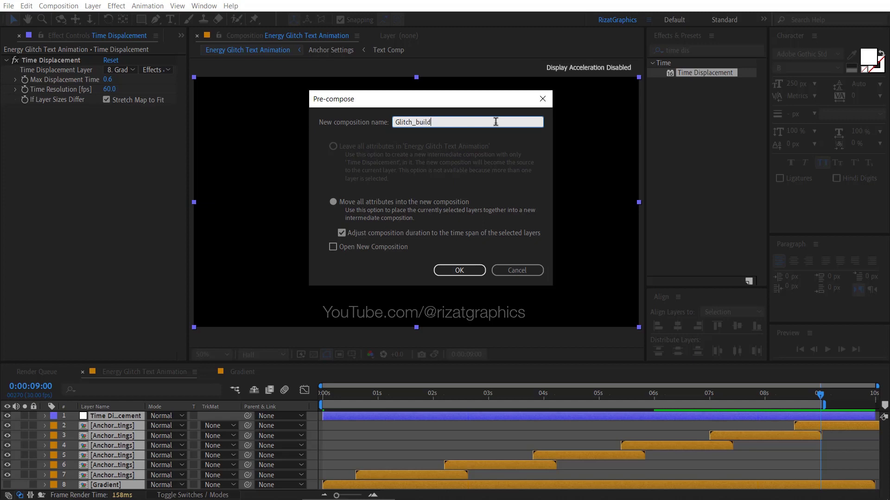
click(478, 269)
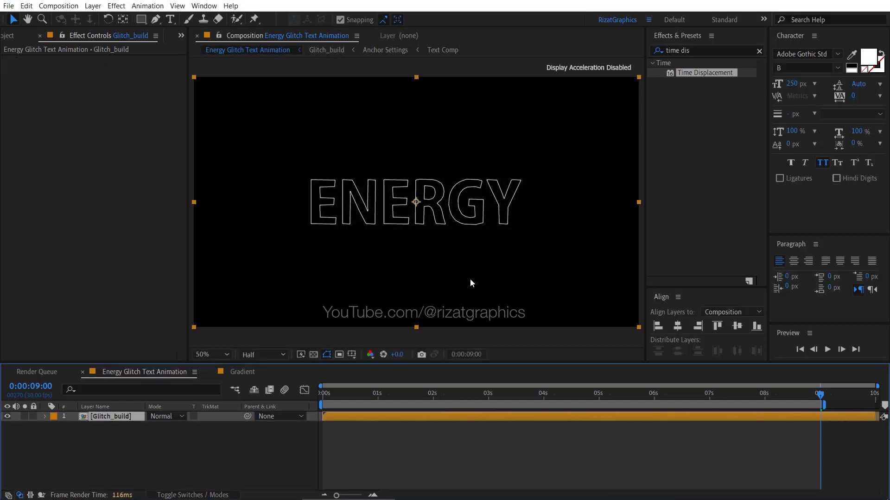
Apply the Shift Channels effect to the Glitch_build layer and park the playhead at 0:00:01:03.
drag(327, 396, 835, 411)
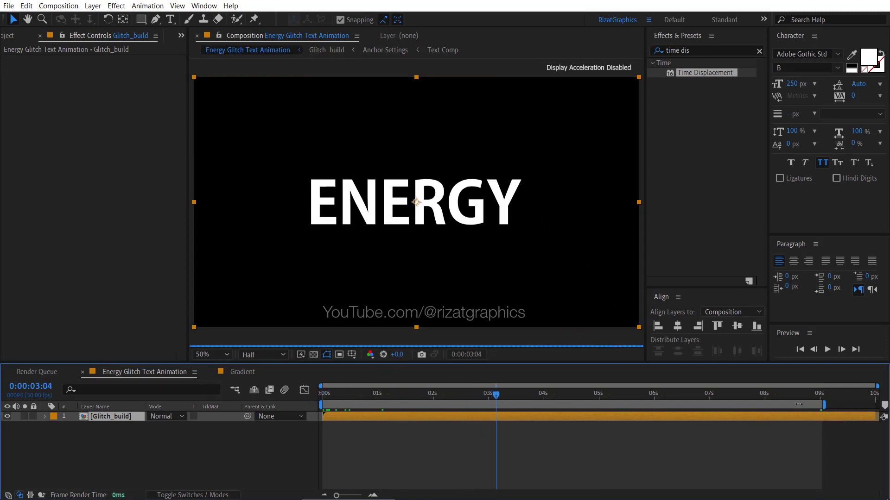
drag(503, 394, 360, 395)
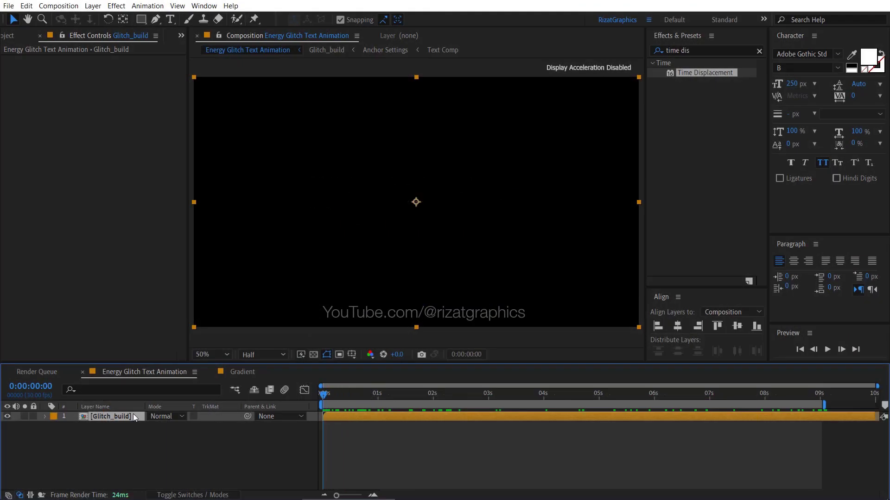
click(707, 50)
text(shift)
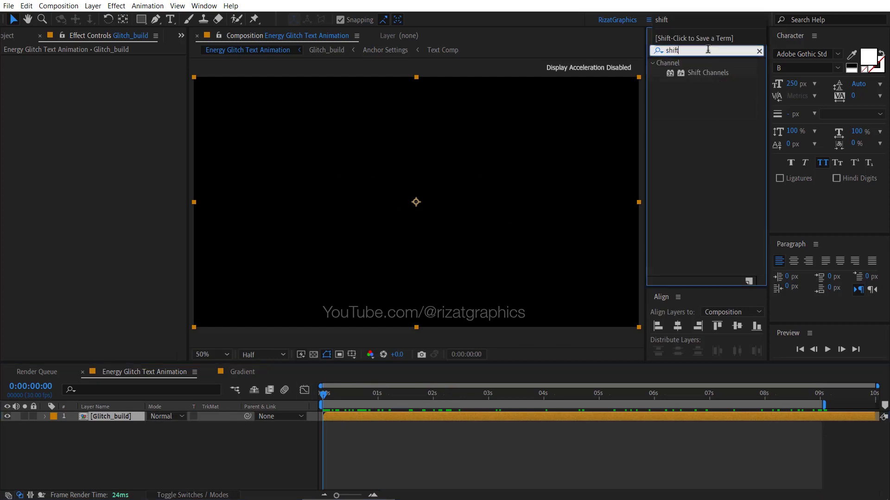
drag(707, 72, 160, 420)
drag(370, 396, 387, 397)
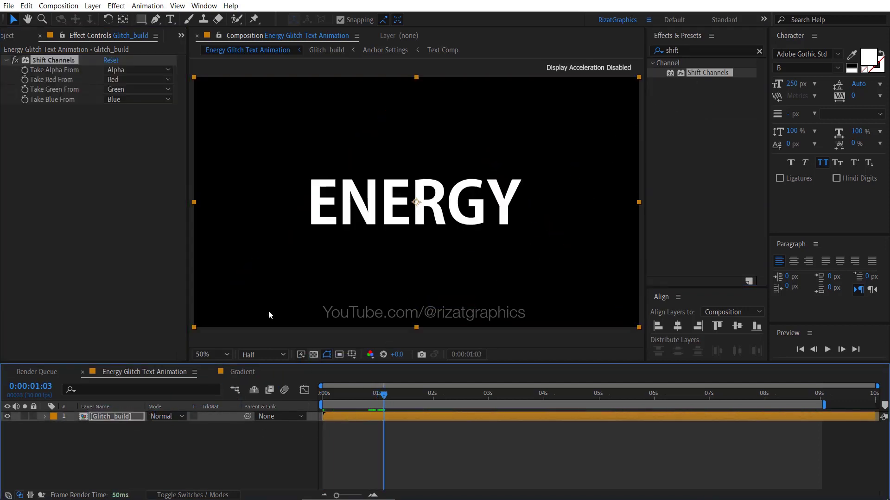
Make the Glitch_build layer blue only by setting Take Red From and Take Green From to Full Off.
click(148, 83)
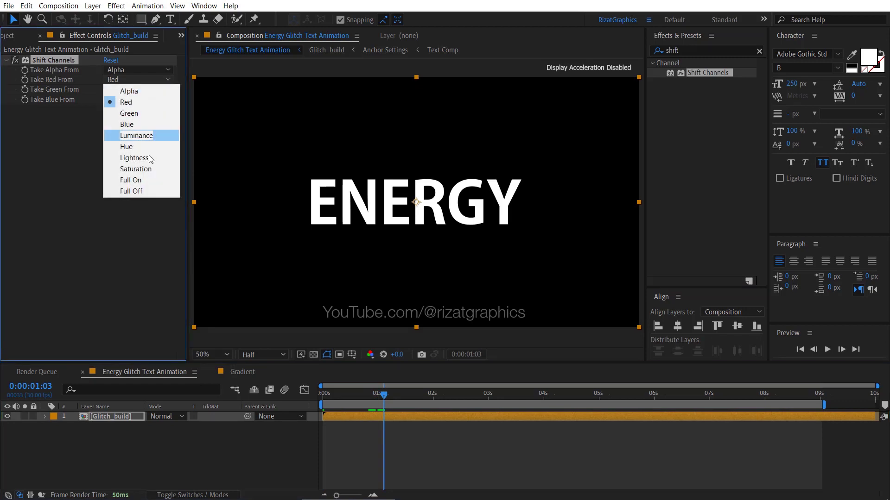
click(148, 188)
click(143, 90)
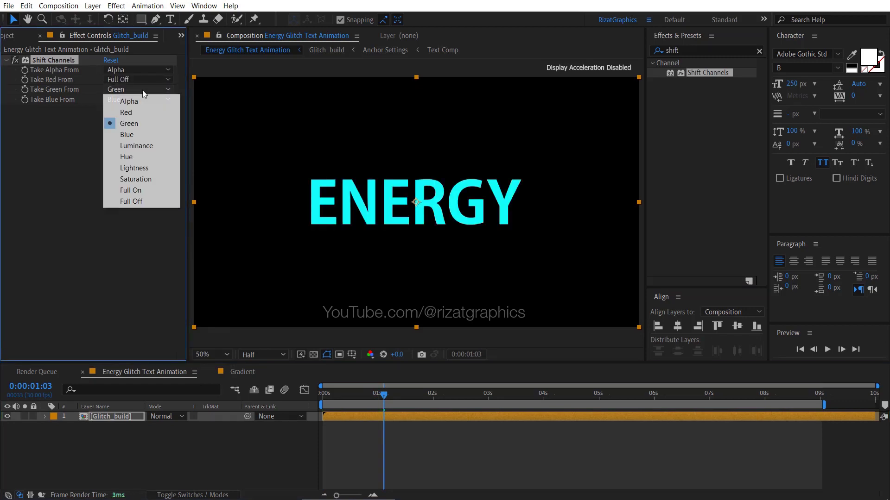
click(146, 192)
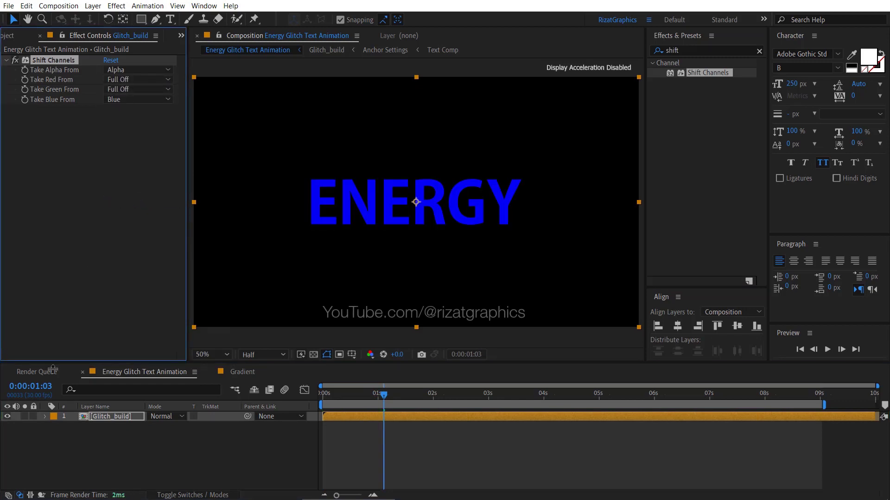
Duplicate the blue Glitch_build layer and make the copy green, with Take Blue From at Full Off and Take Green From at Green.
click(127, 418)
key(ctrl+d)
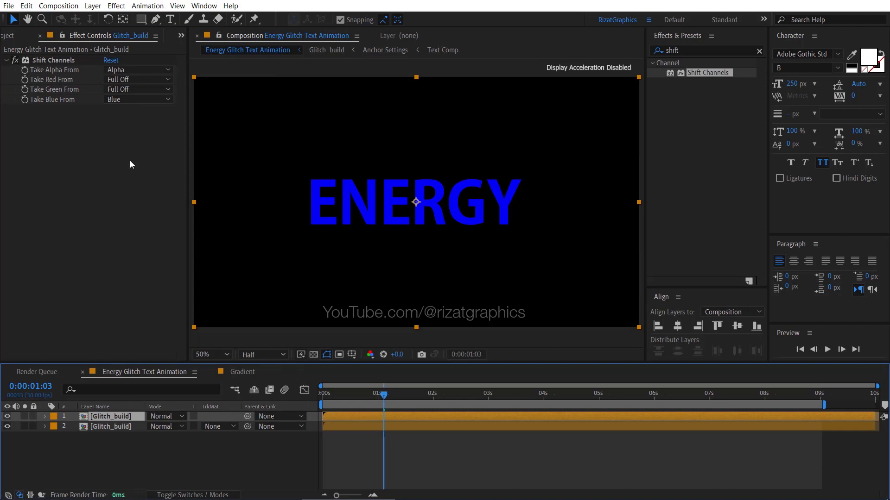
click(137, 101)
click(139, 211)
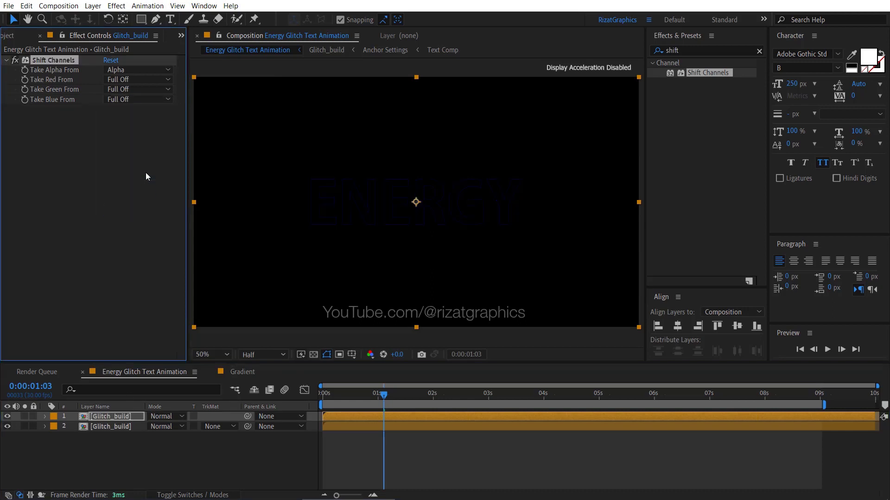
click(149, 92)
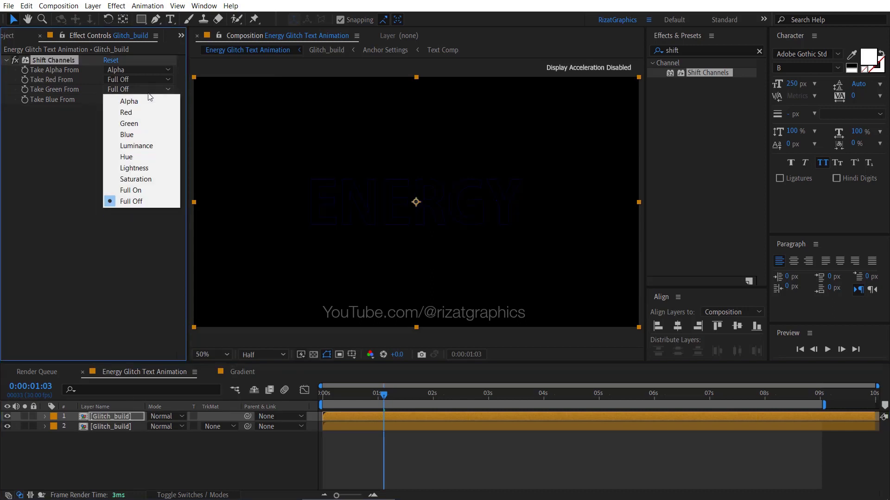
click(146, 124)
click(122, 417)
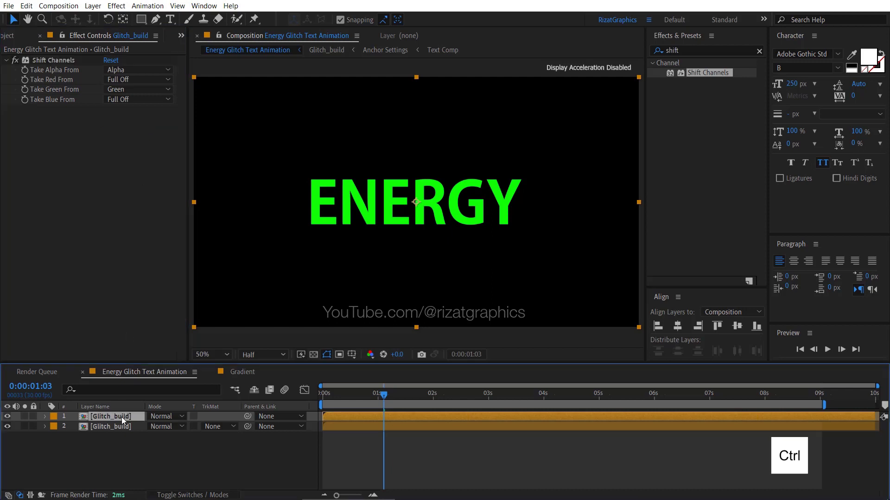
Duplicate the green Glitch_build layer and make the copy red, with Take Green From at Full Off and Take Red From at Red.
key(ctrl+d)
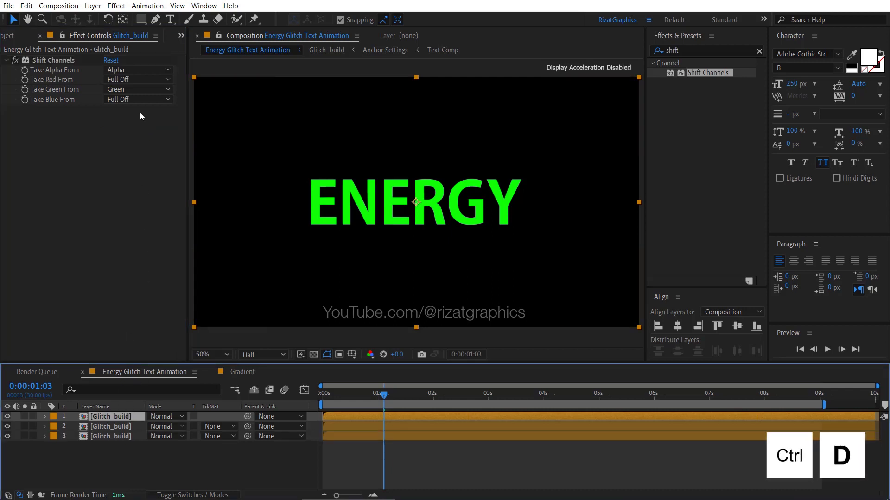
click(138, 94)
click(143, 203)
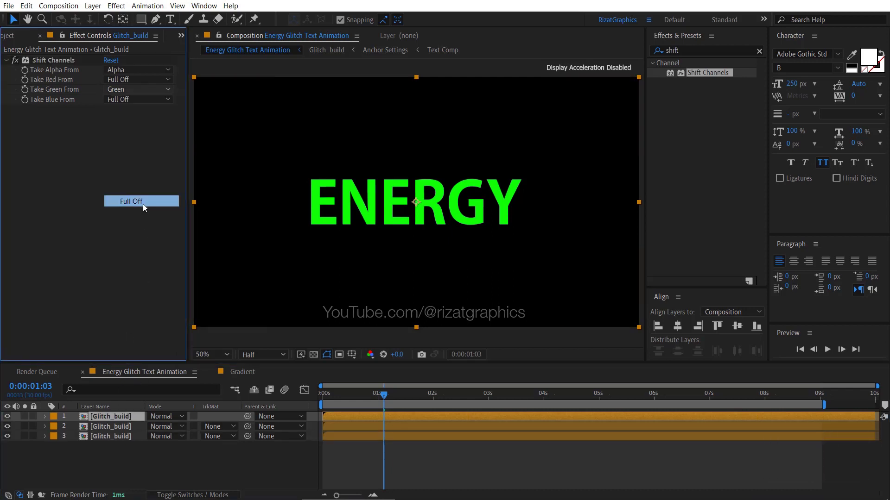
click(144, 80)
click(141, 103)
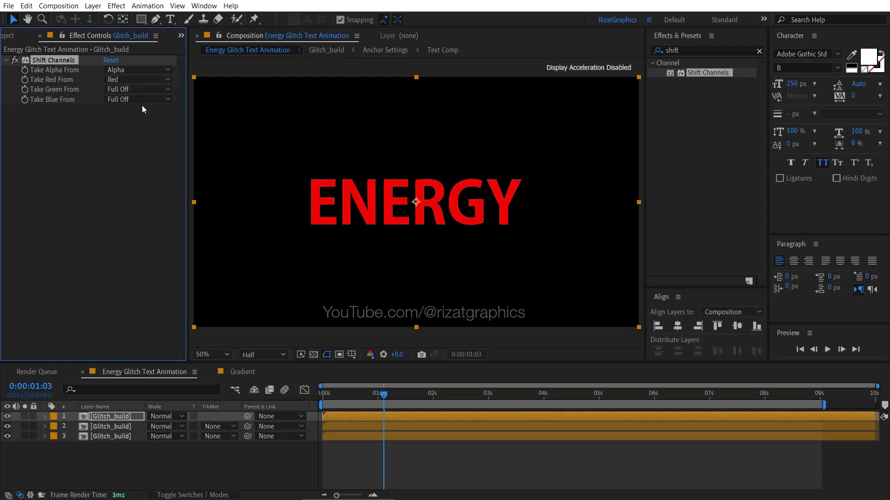
Set the blending mode of the red and green Glitch_build layers to Screen.
ctrl+click(123, 426)
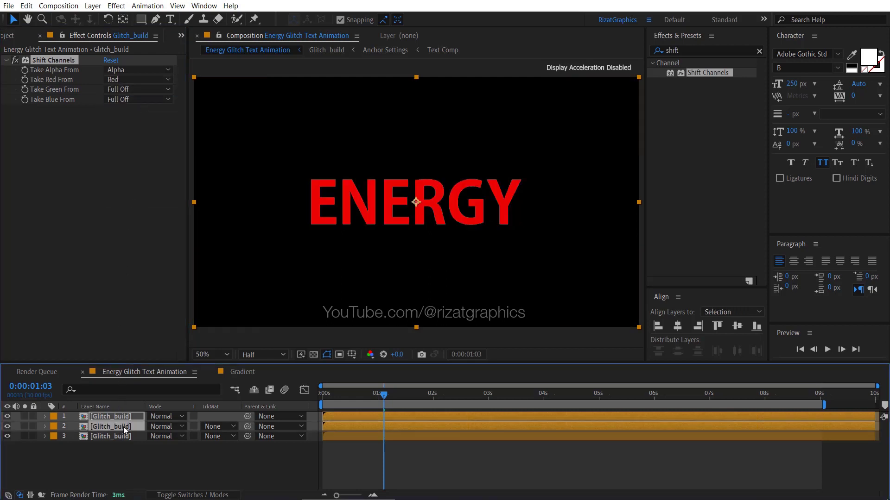
click(163, 416)
click(228, 215)
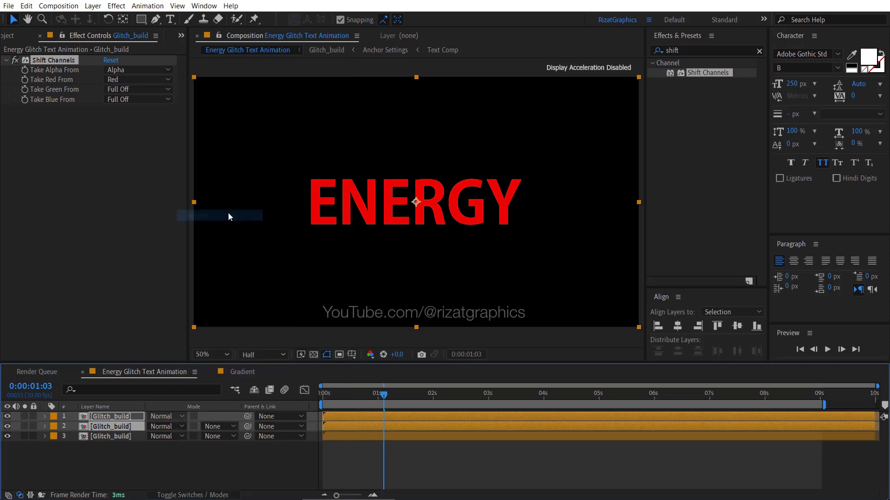
Shift the red and green Glitch_build layers one frame later so that both start at 0:00:00:01.
click(319, 395)
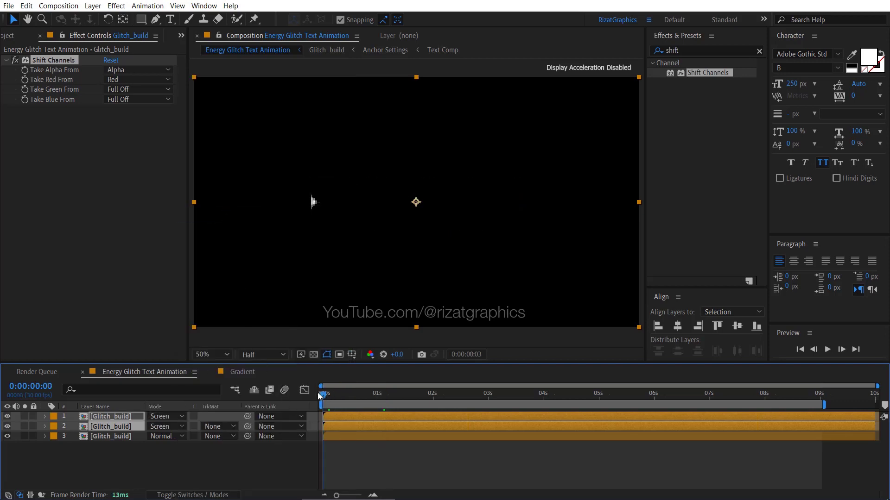
click(373, 495)
click(373, 496)
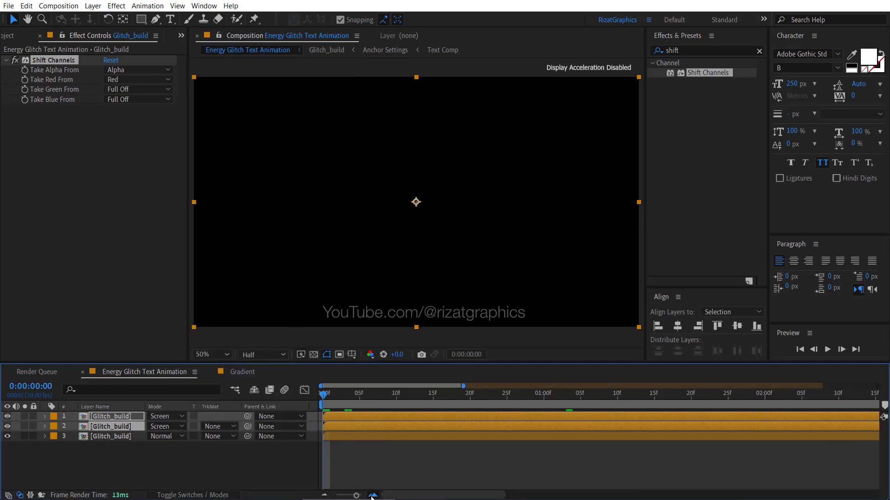
click(373, 496)
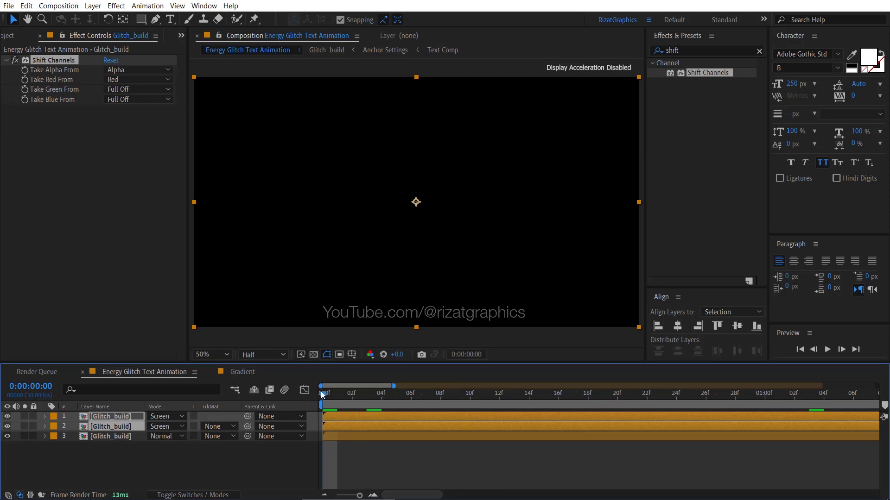
drag(326, 395, 337, 395)
click(346, 446)
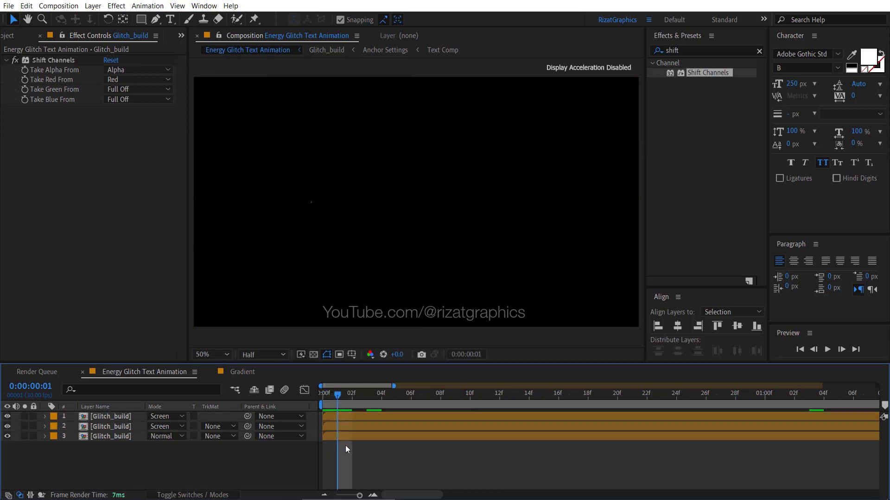
click(341, 422)
shift+click(341, 418)
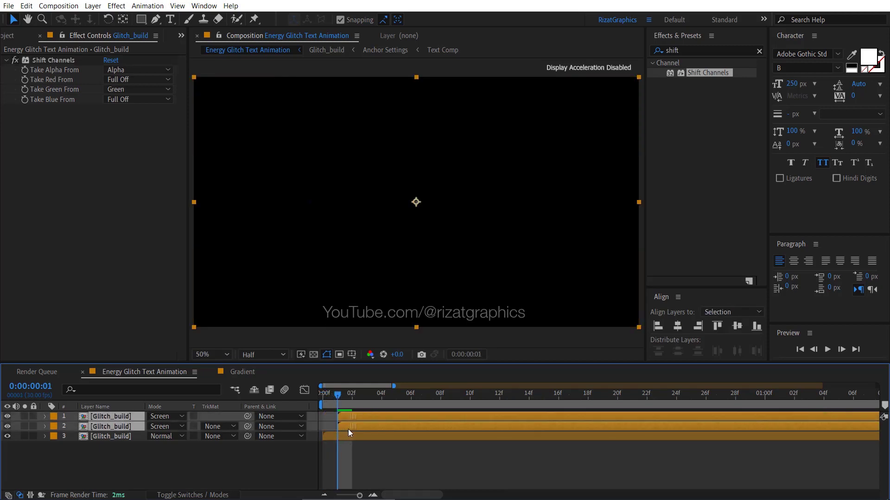
Shift only the red Glitch_build layer one more frame so that it starts at 0:00:00:02.
click(363, 460)
click(353, 396)
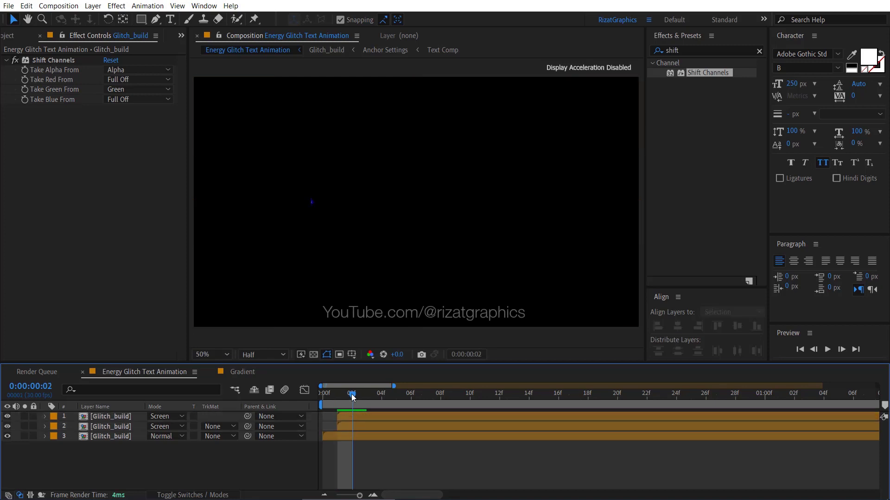
click(350, 418)
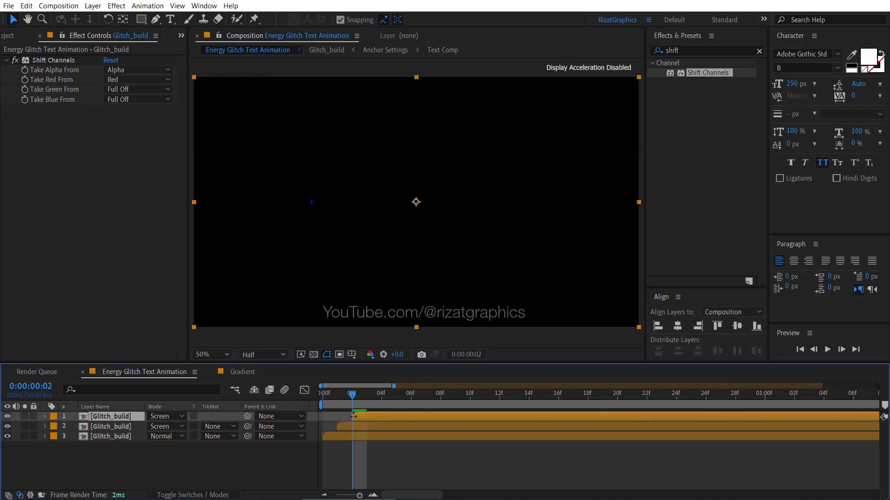
Preview the RGB-split Energy animation from the start, then scrub through it to 0:00:04:19.
click(324, 395)
drag(394, 388, 877, 388)
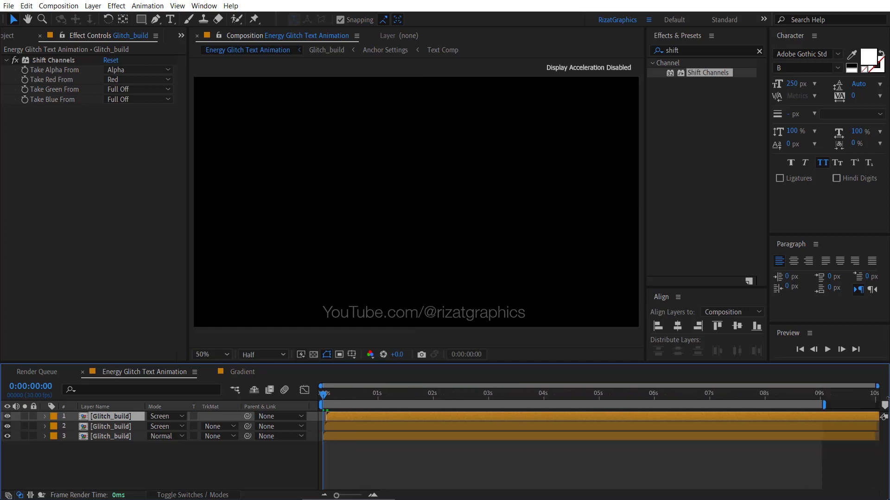
click(821, 394)
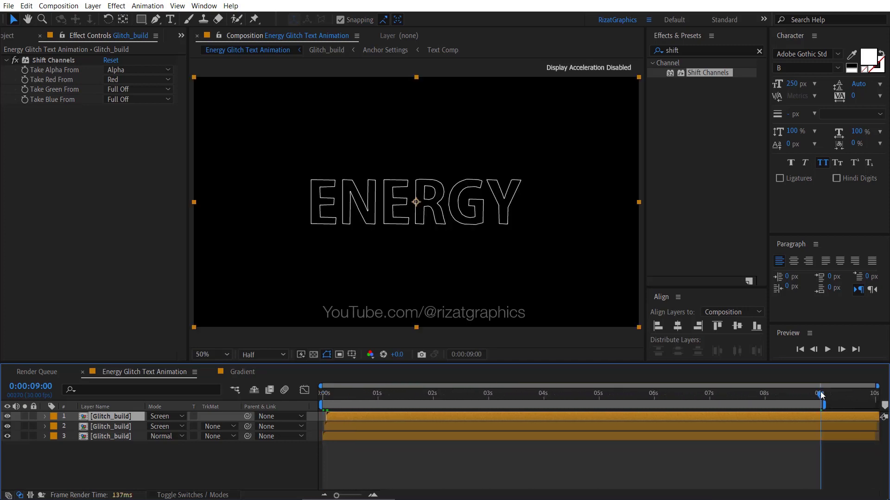
click(322, 395)
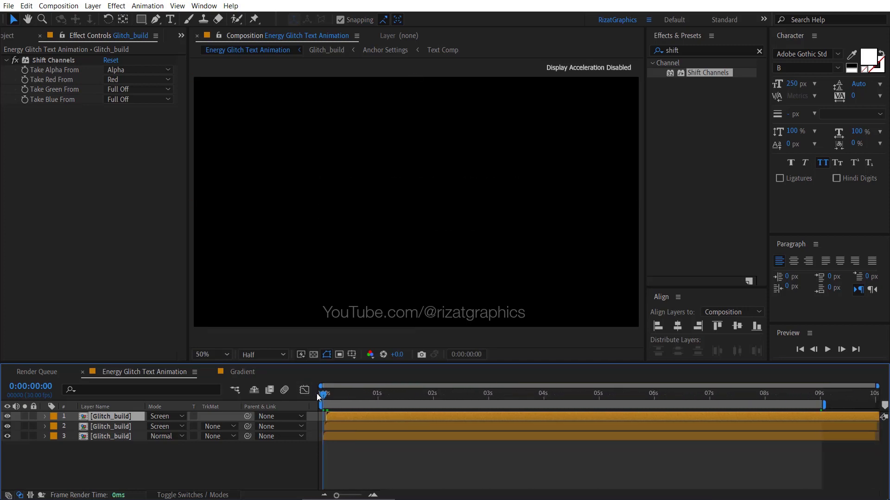
click(827, 351)
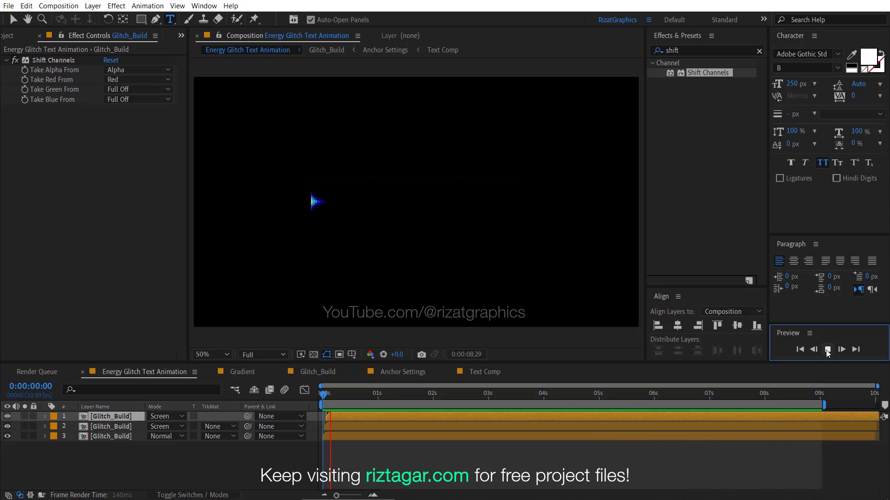
click(827, 351)
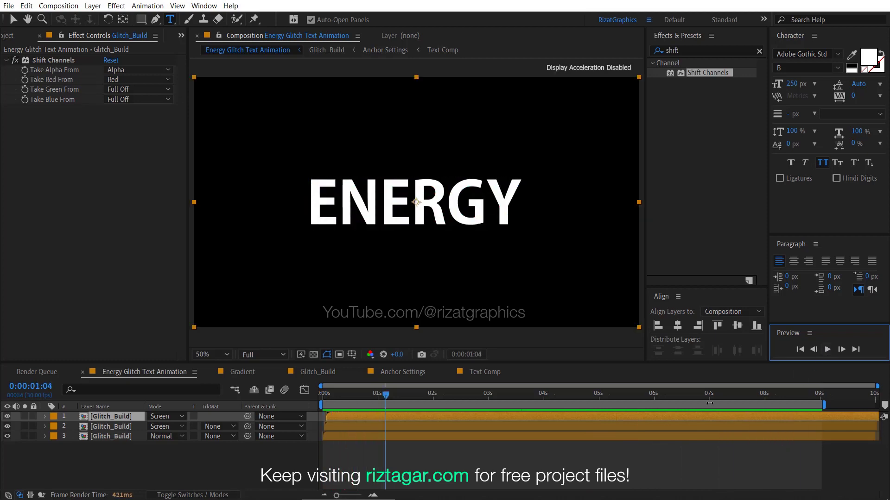
drag(419, 395, 579, 397)
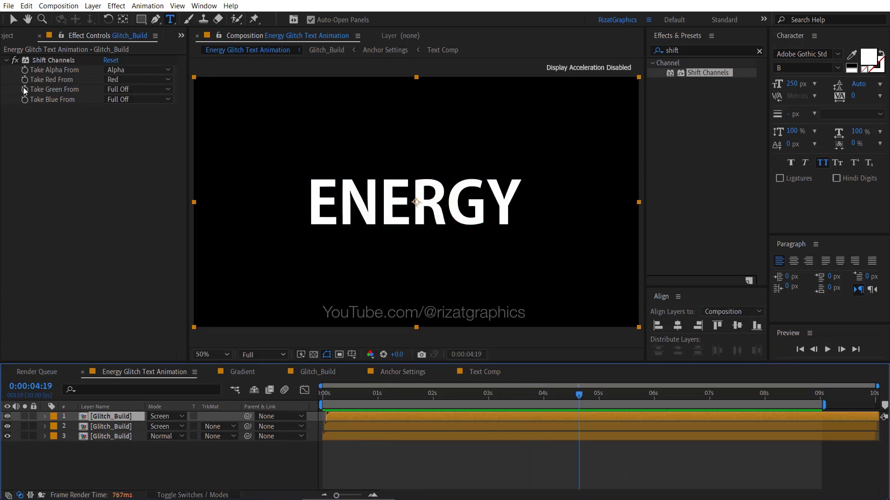
In Text Comp, replace the Energy title with Riztagar and add a 77 px .com text layer rotated -90°.
click(12, 36)
double_click(45, 198)
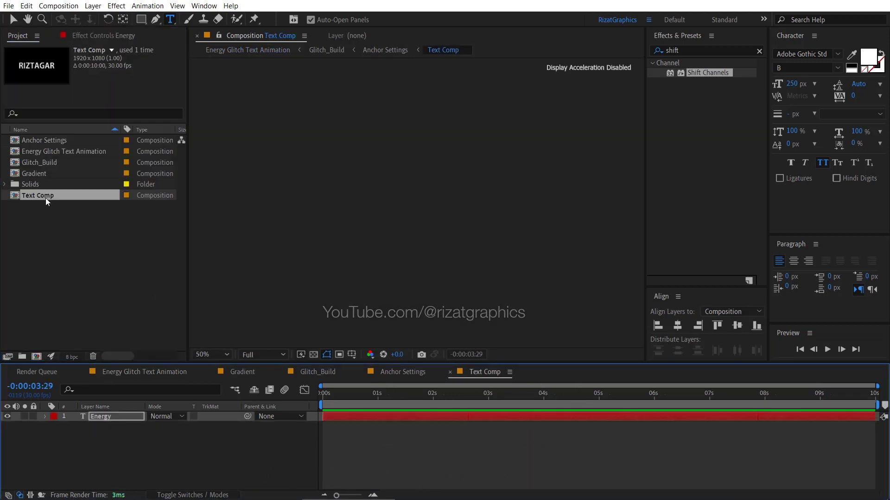
click(526, 401)
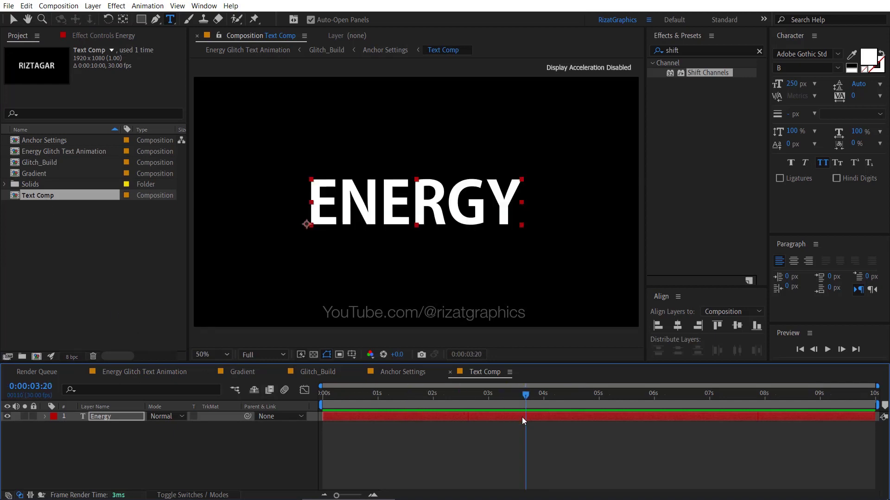
double_click(522, 417)
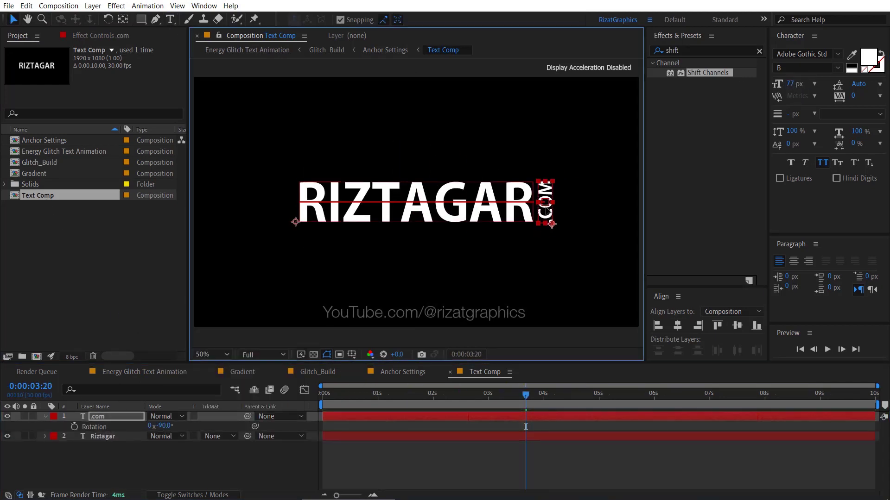
Return to the Energy Glitch Text Animation composition and preview the new title from the start.
click(144, 372)
click(320, 394)
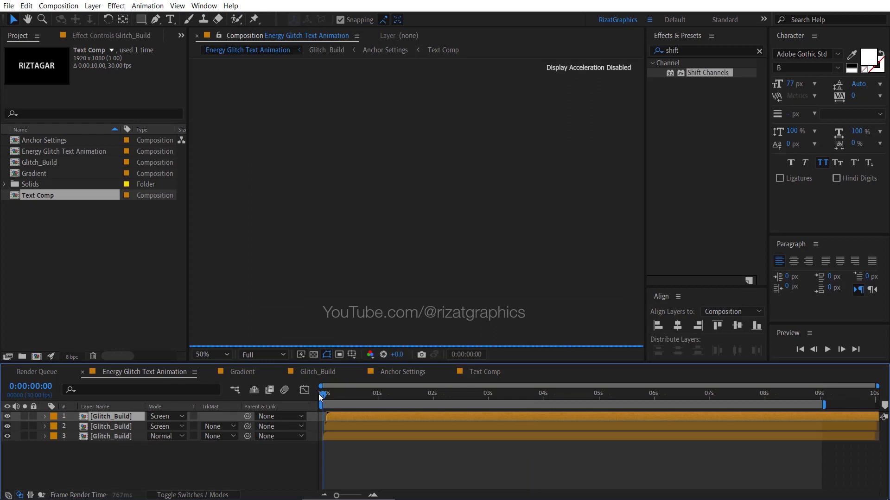
click(827, 350)
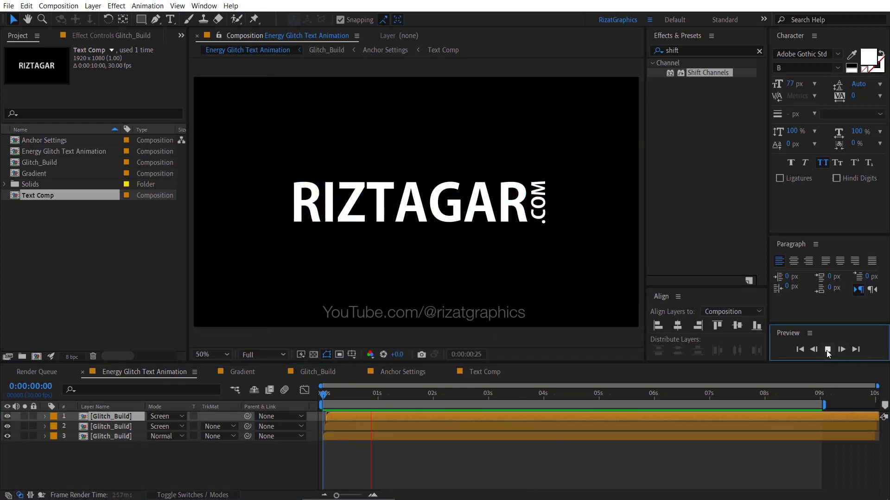